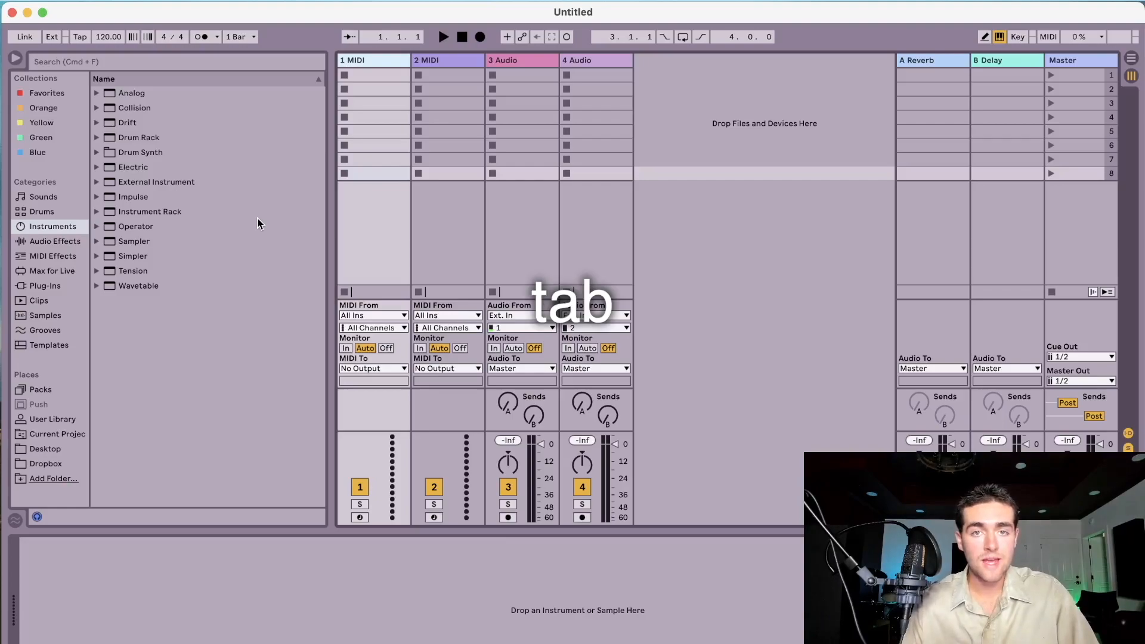
Switch from the Session View to the Arrangement View
key("Tab")
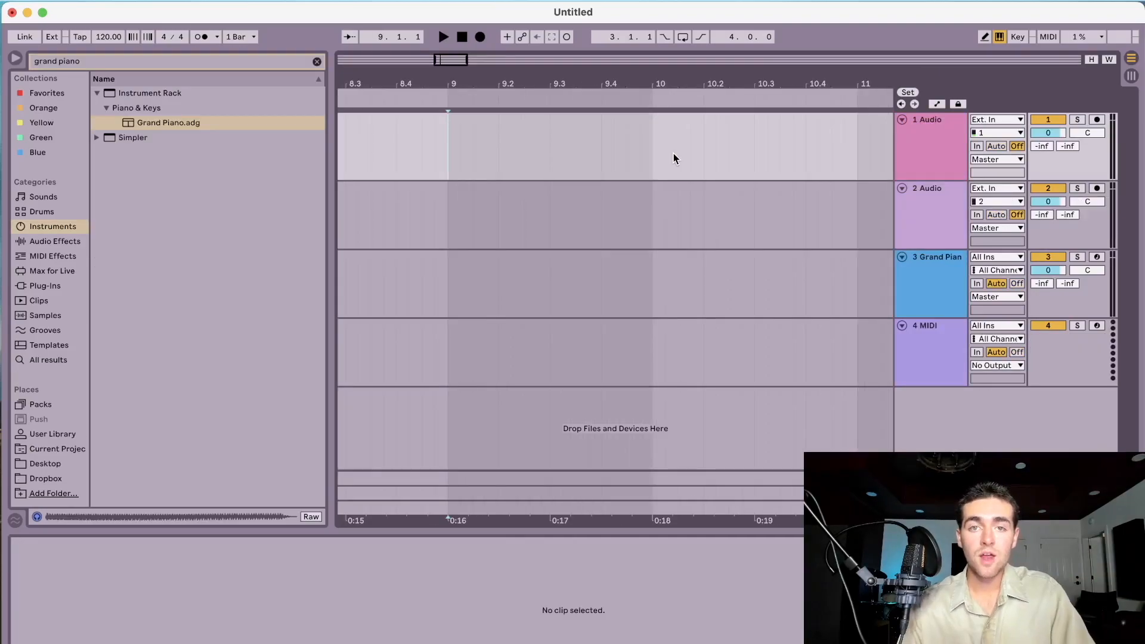
Delete the first audio track and undo the deletion
left_click(780, 149)
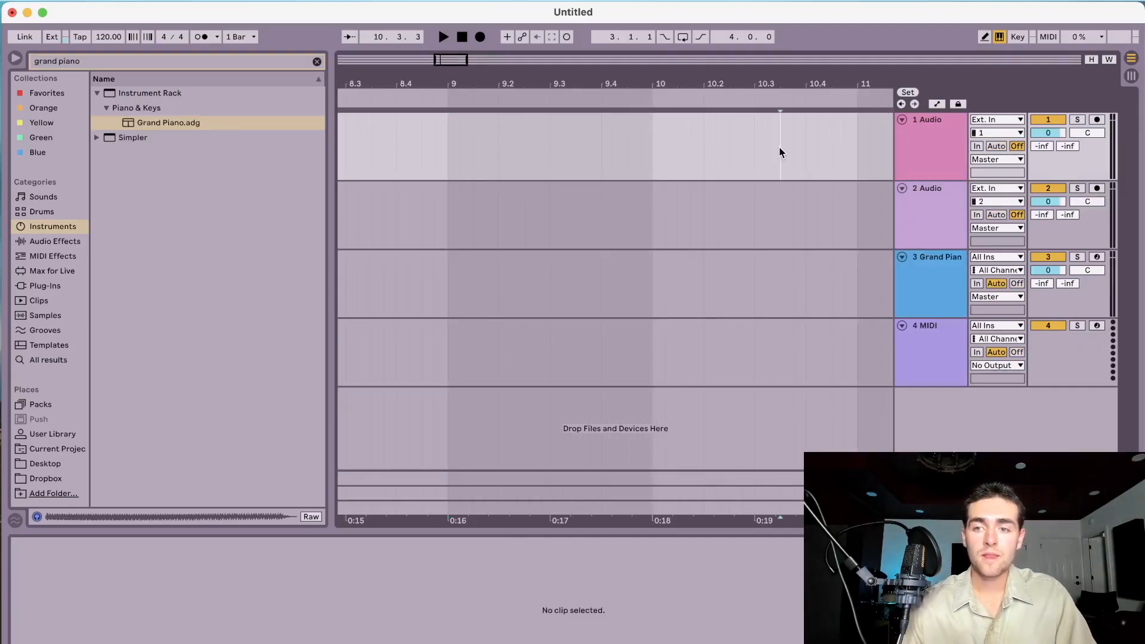
left_click(941, 142)
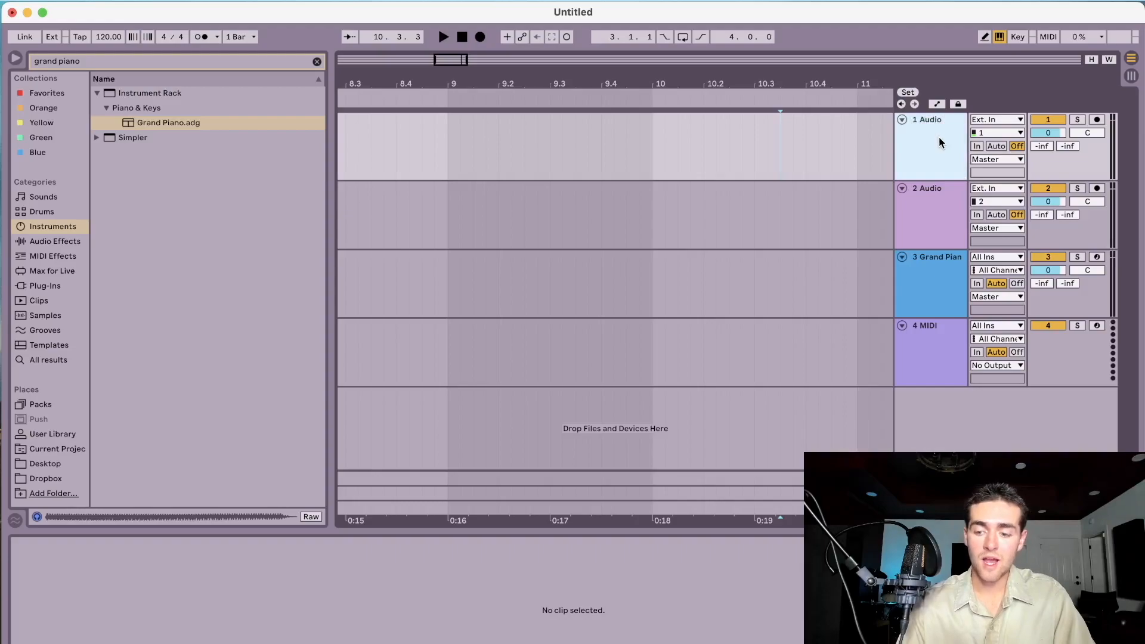
key("Delete")
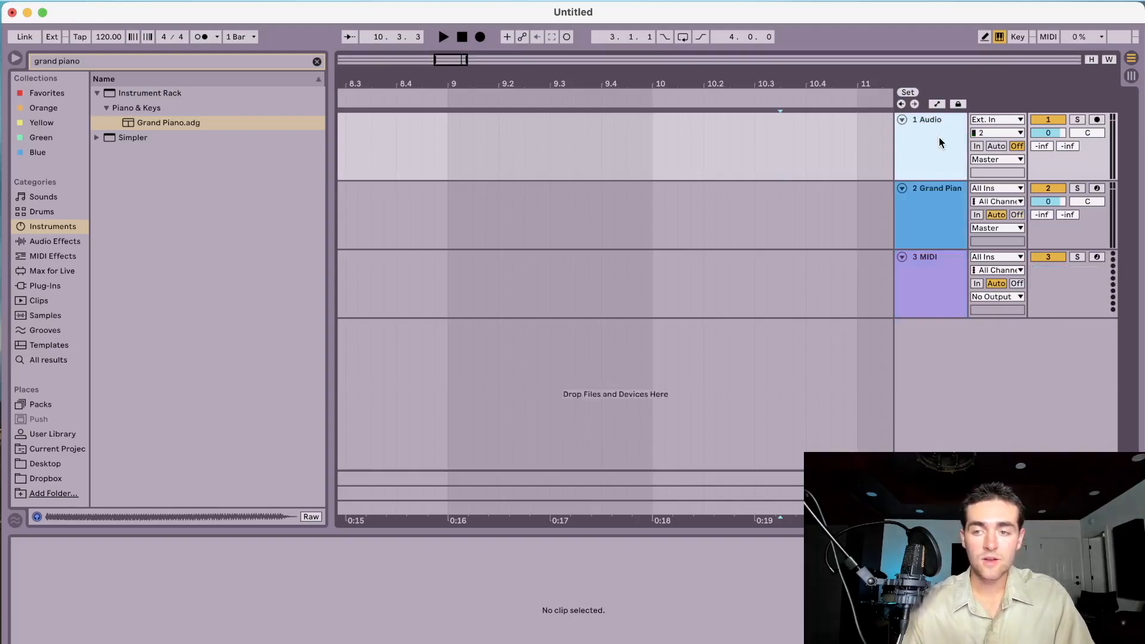
key("super+z")
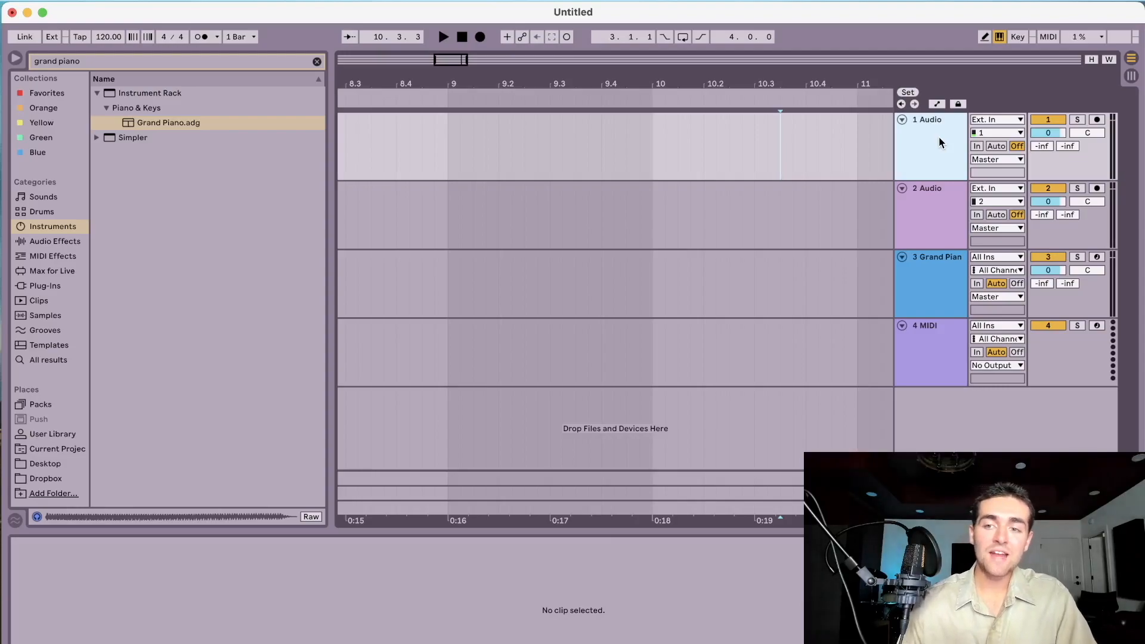
Insert a new audio track and a new MIDI track below the first audio track, and delete the inserted tracks
right_click(939, 142)
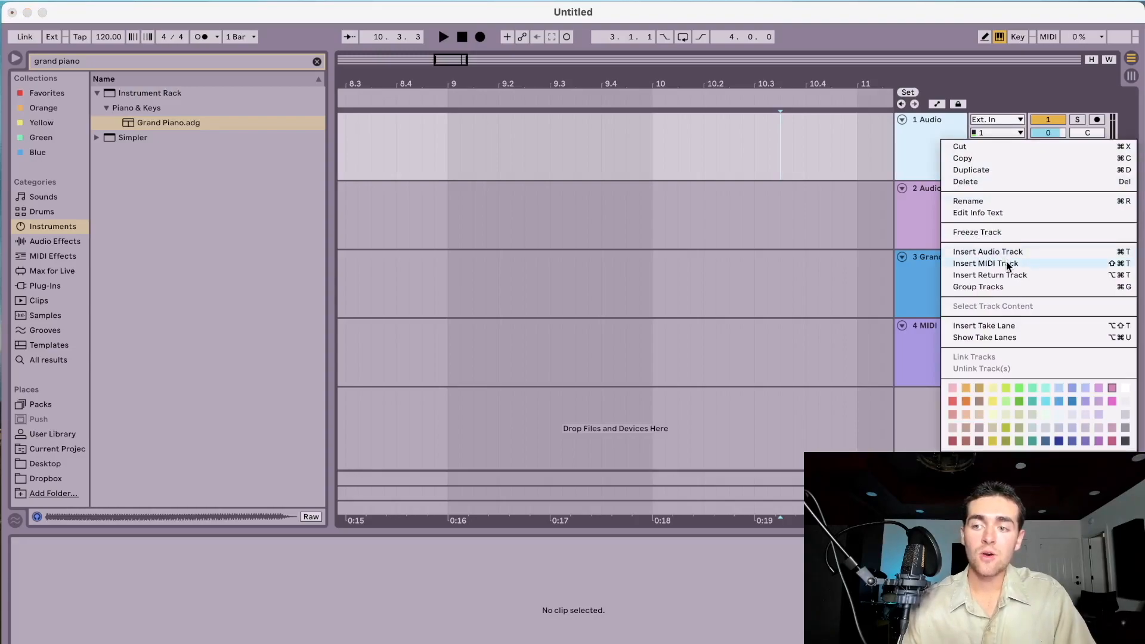
left_click(802, 145)
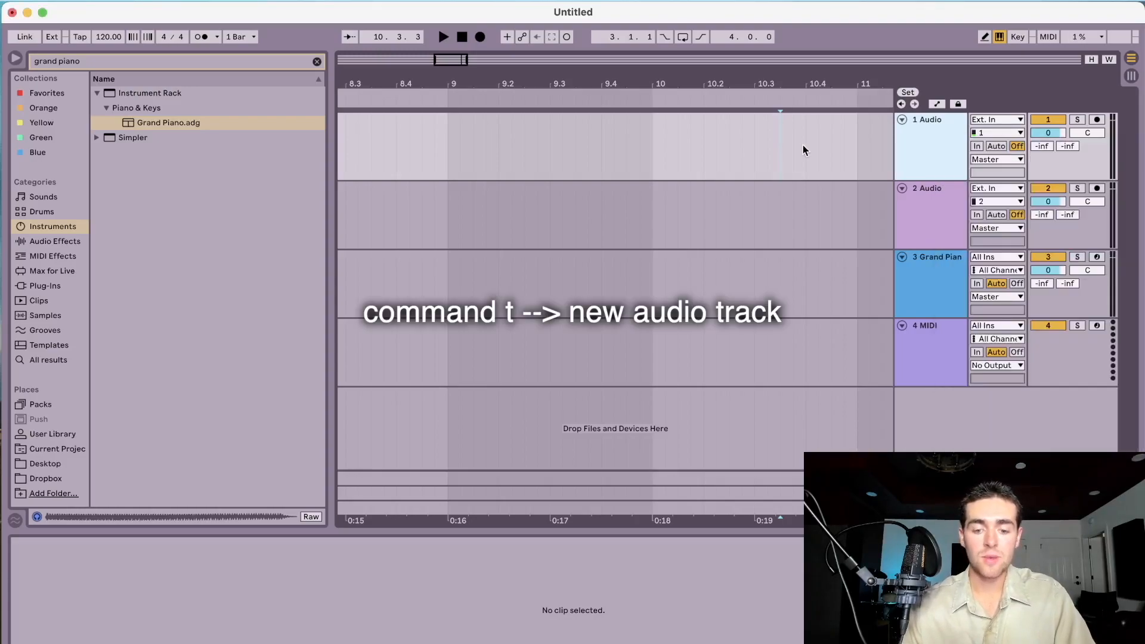
key("super+t")
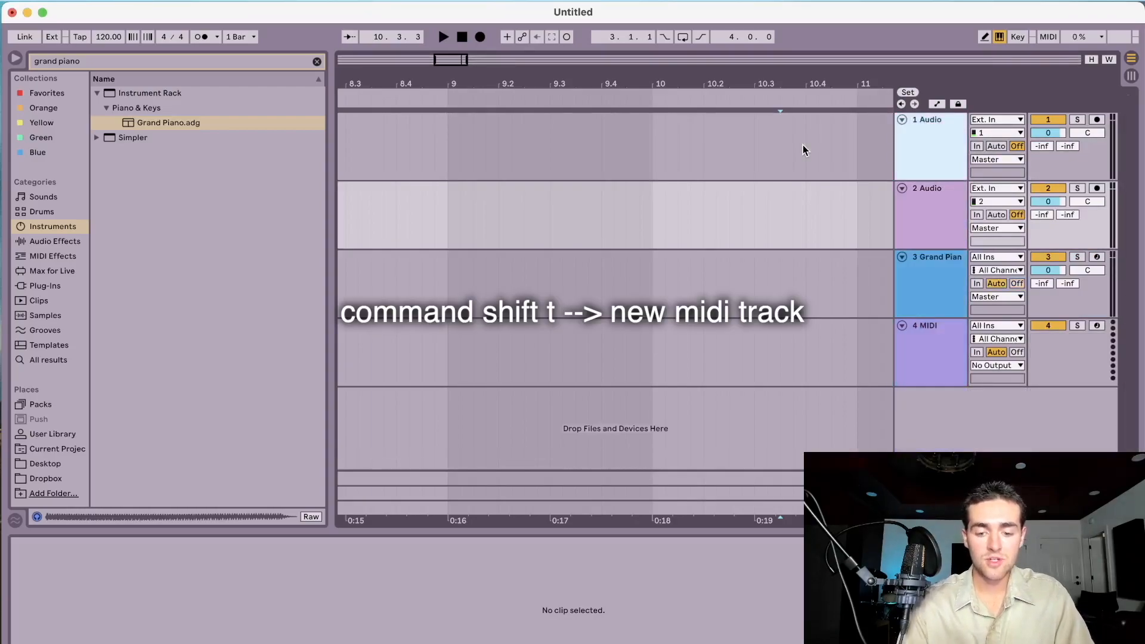
key("super+shift+t")
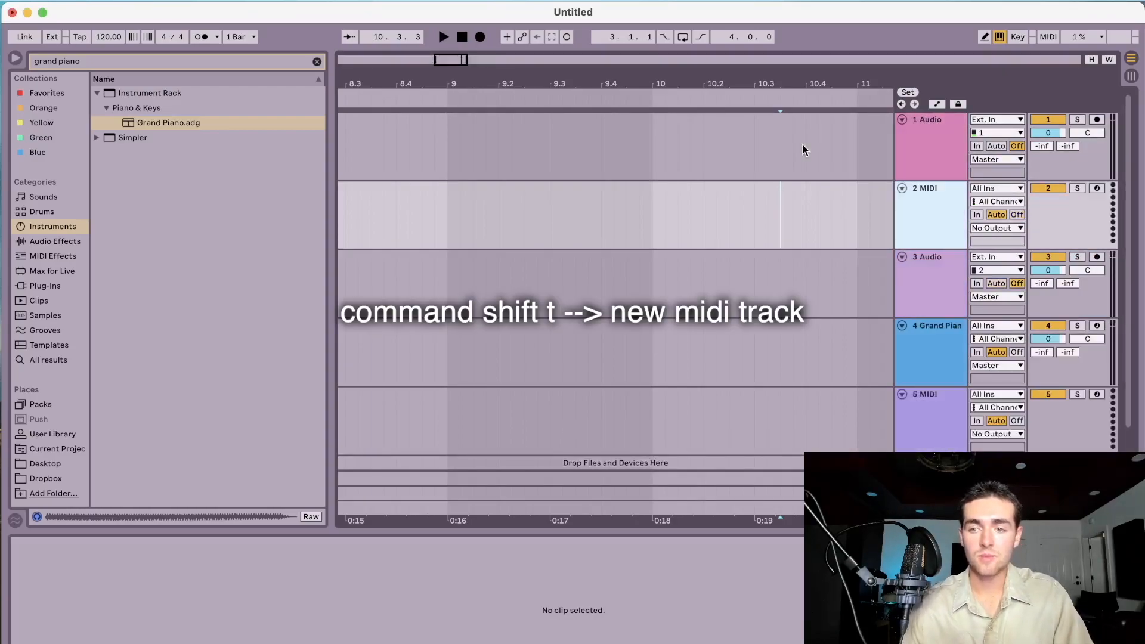
key("Delete")
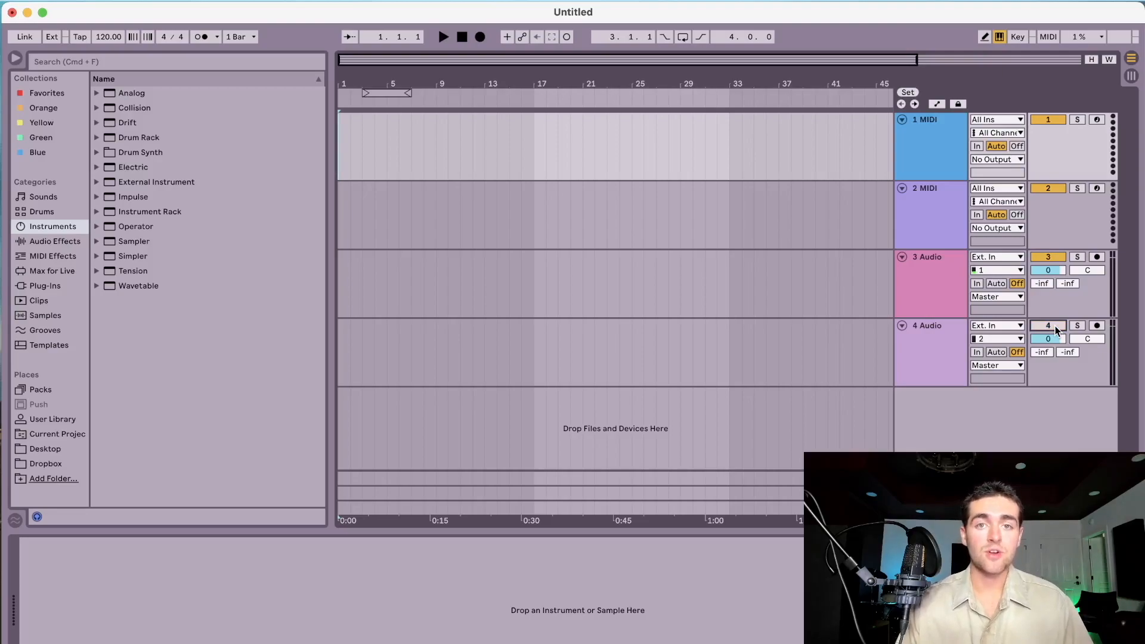
Solo and unsolo the 4 Audio track, and try lowering its volume
left_click(1078, 327)
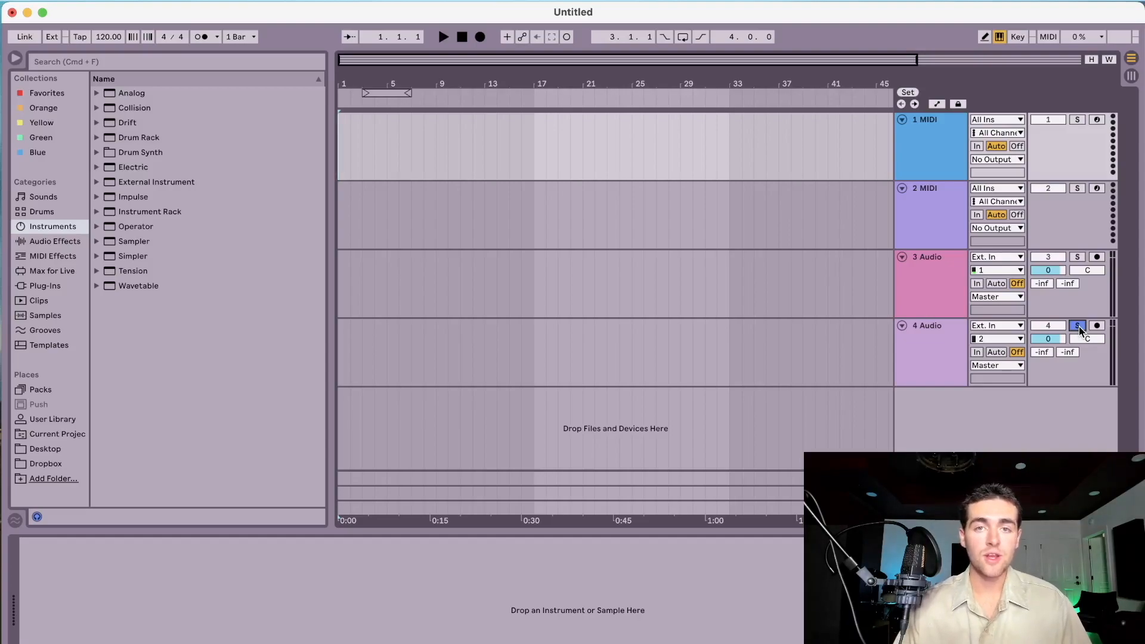
left_click(1078, 326)
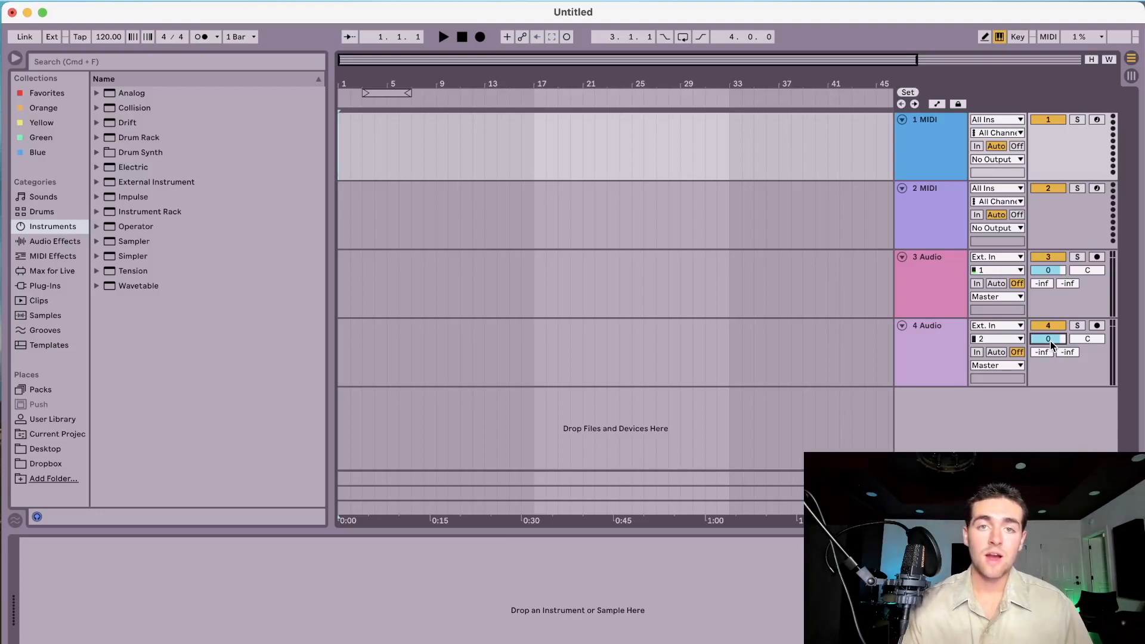
left_click_drag(1050, 341, 1050, 447)
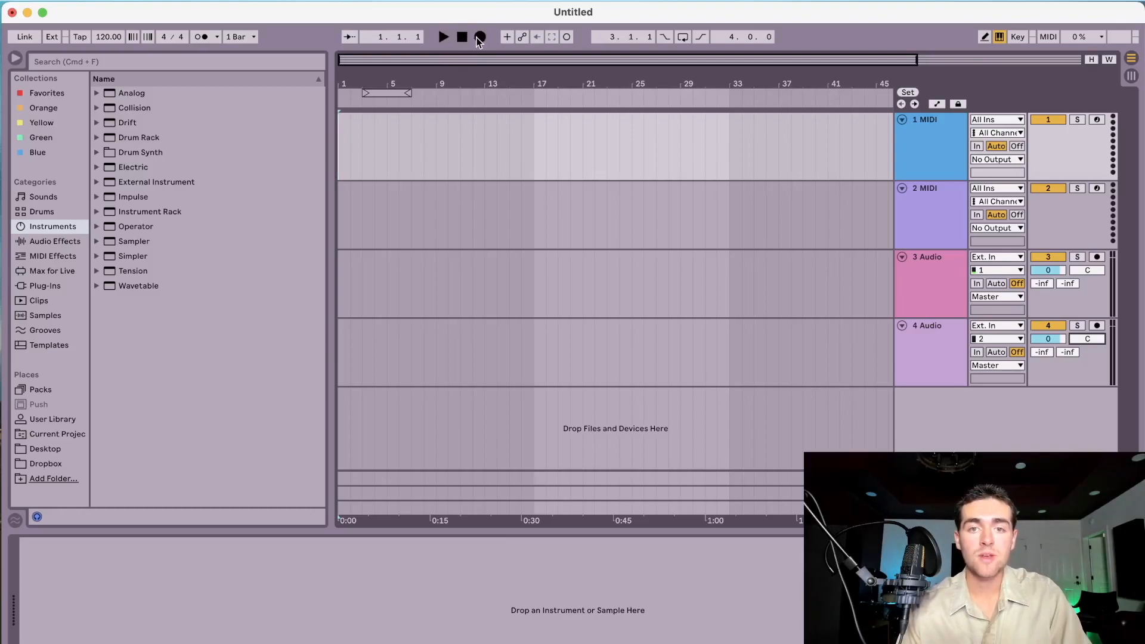
Play and stop the arrangement from the beginning, and again with the insert marker at bar 7
left_click(444, 39)
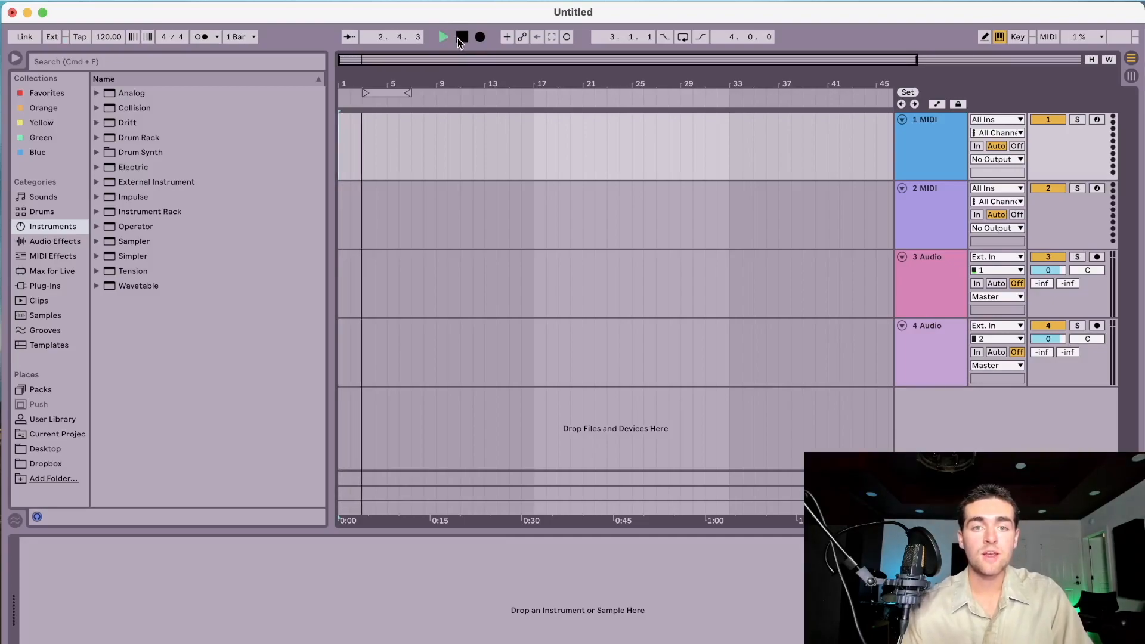
left_click(461, 38)
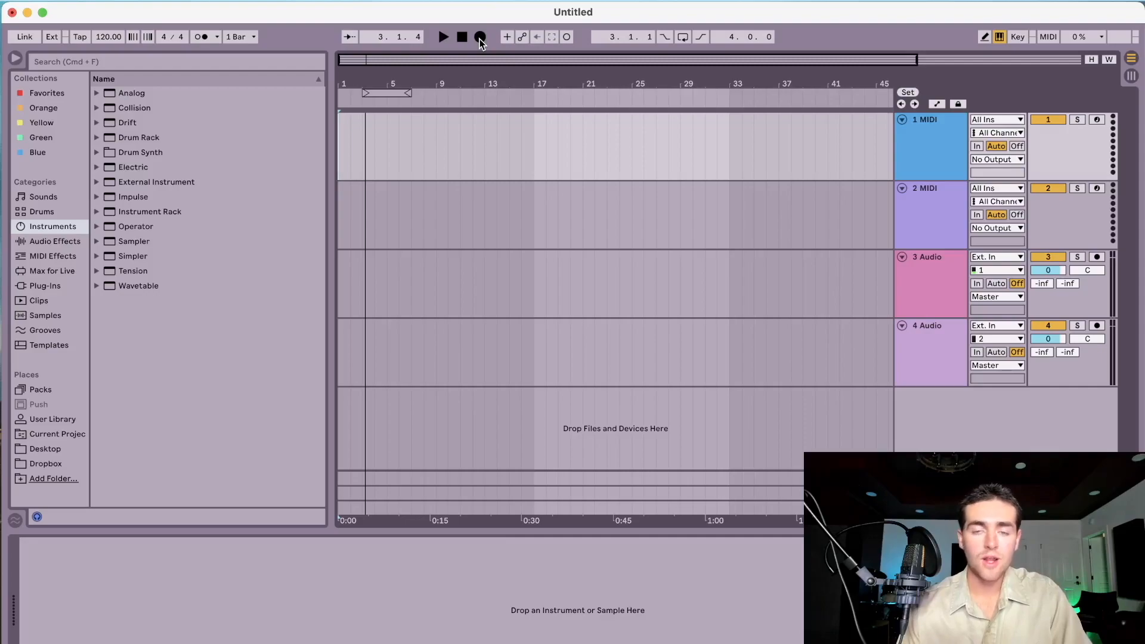
left_click(415, 146)
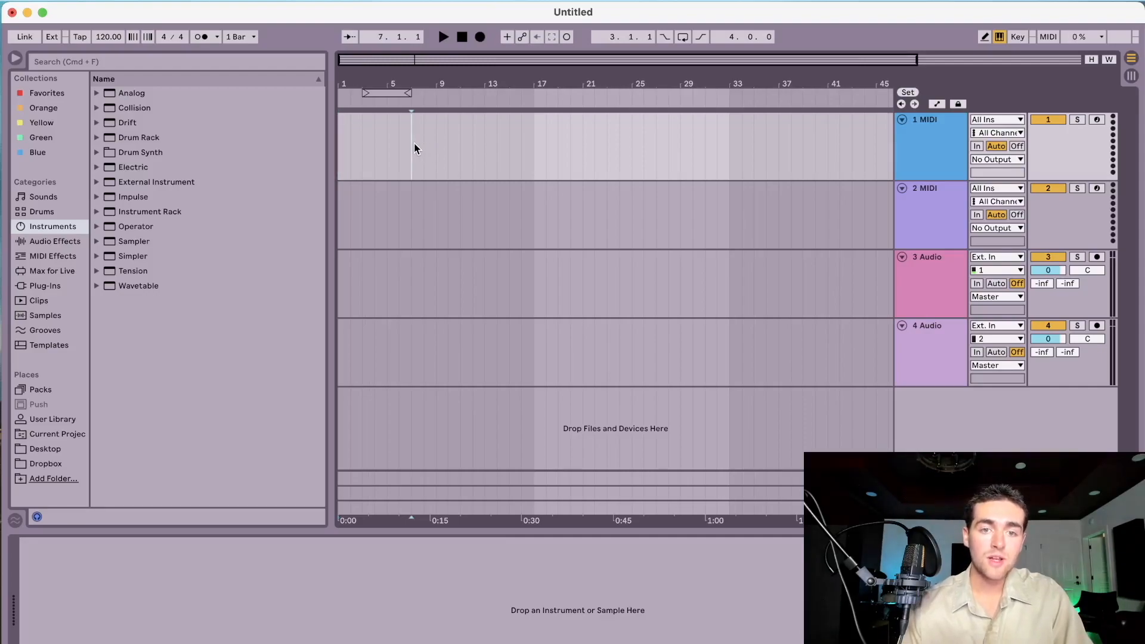
key("space")
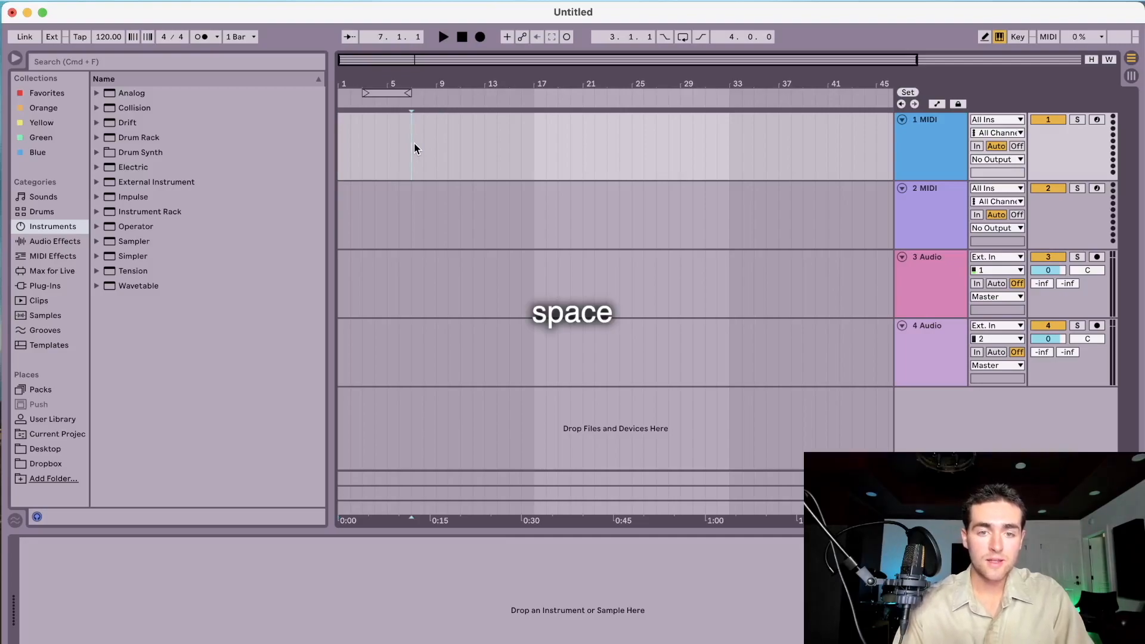
key("space")
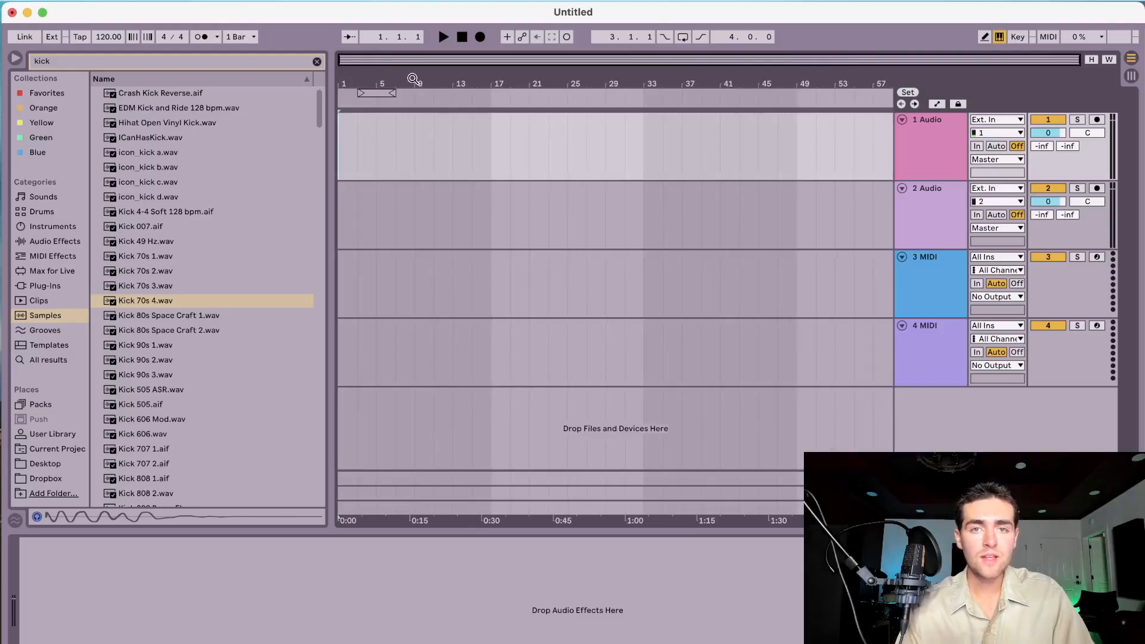
left_click_drag(414, 79, 441, 77)
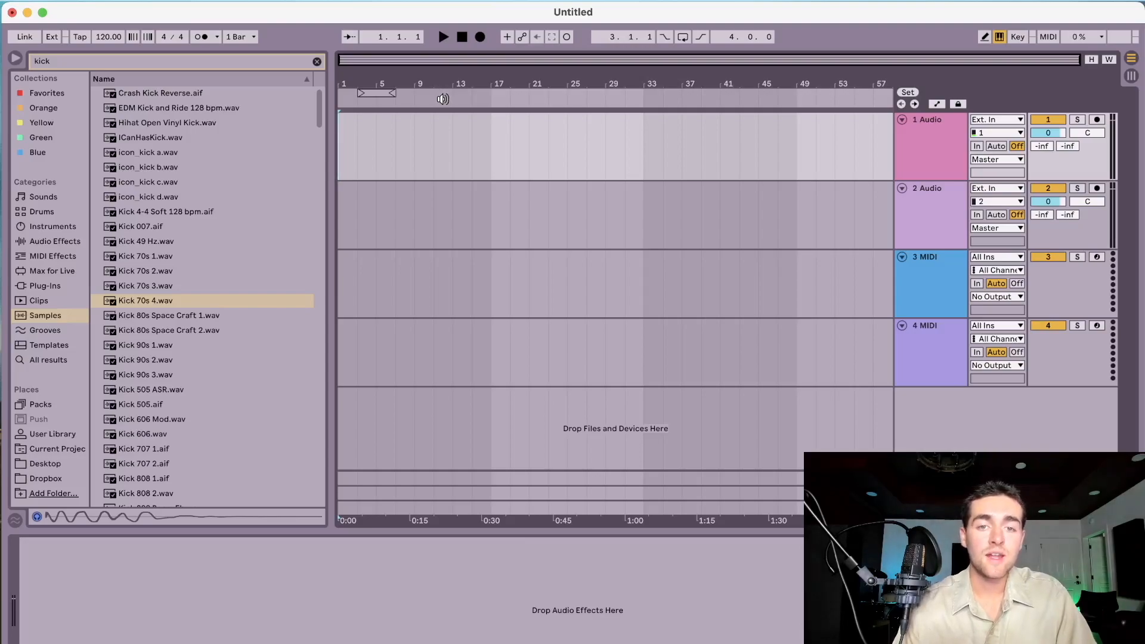
left_click(442, 99)
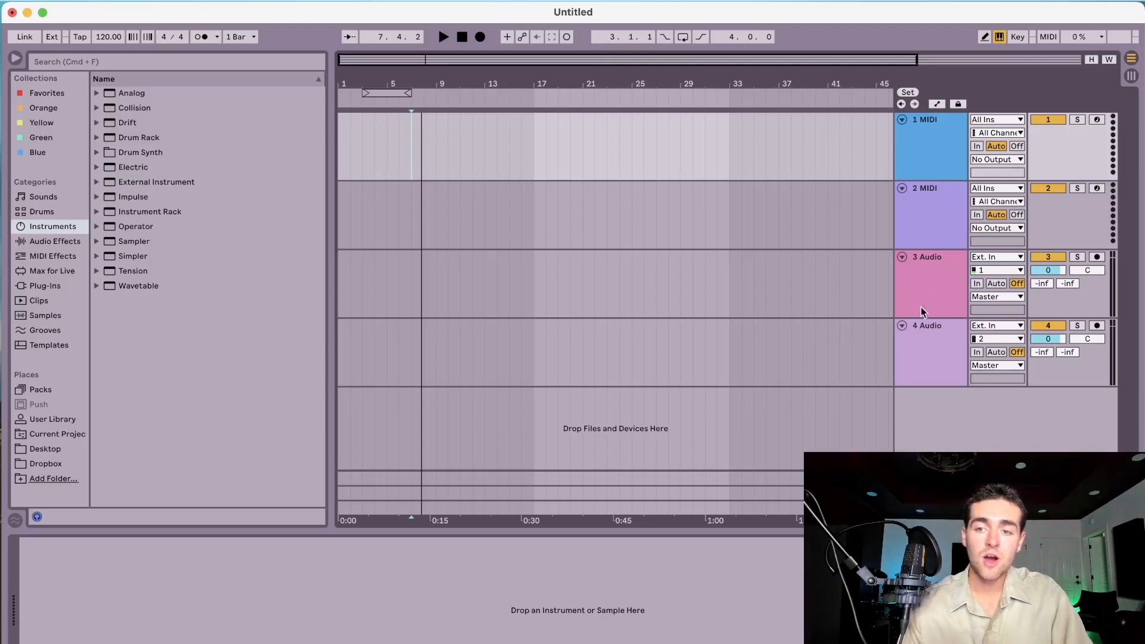
left_click(534, 148)
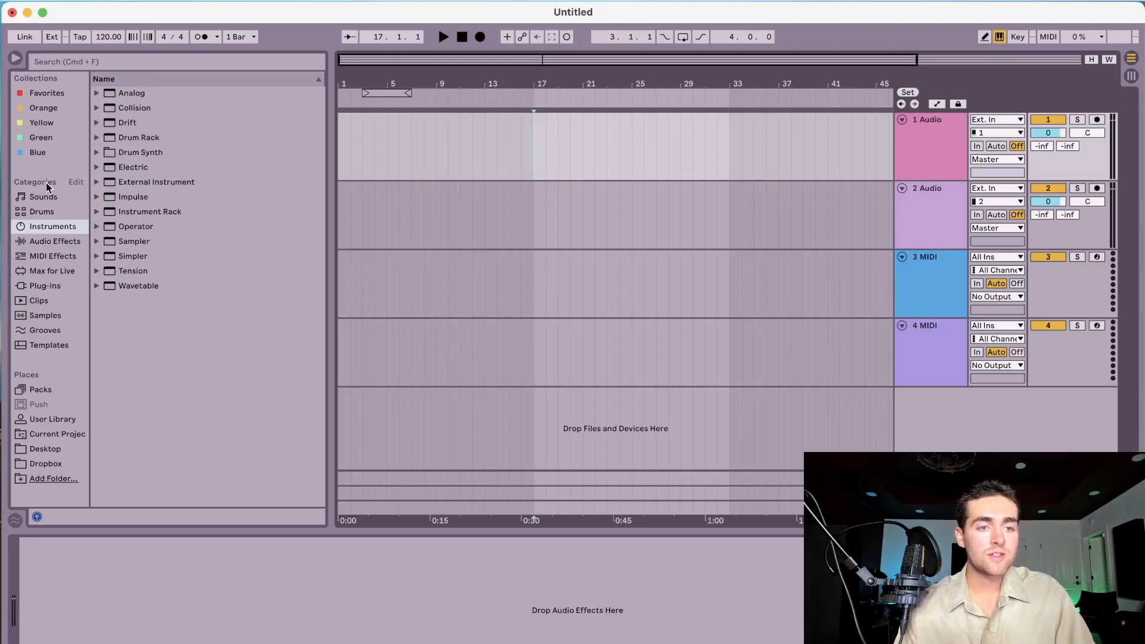
Browse the Samples category and search it for "kick"
left_click(42, 316)
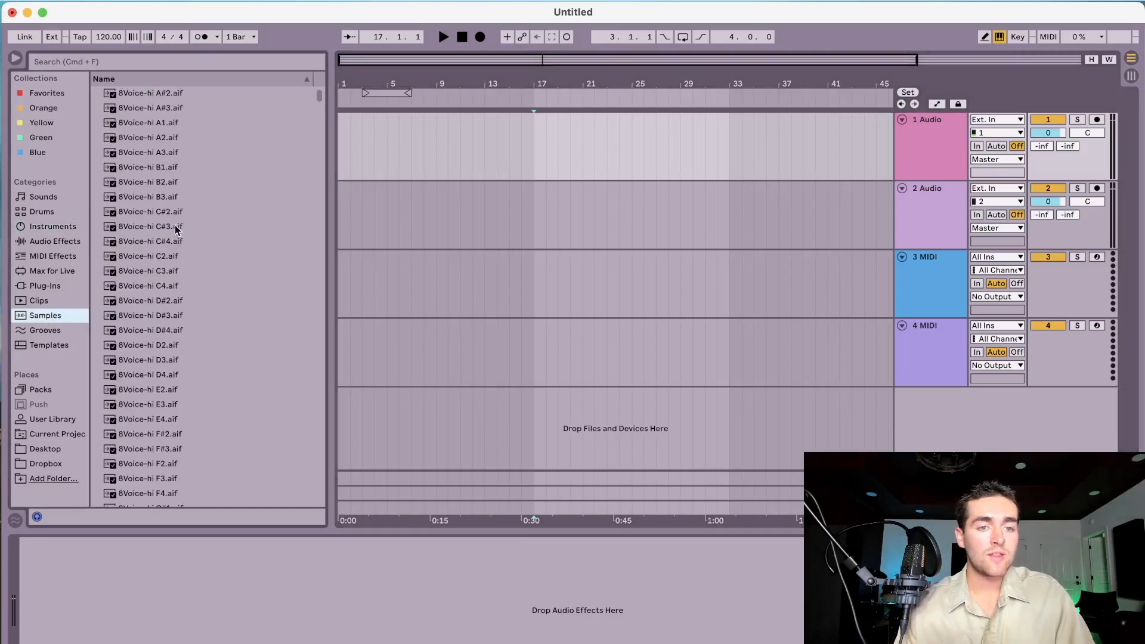
scroll(152, 239, "down", 3)
scroll(143, 280, "down", 2)
left_click(149, 245)
scroll(149, 246, "down", 20)
left_click(68, 63)
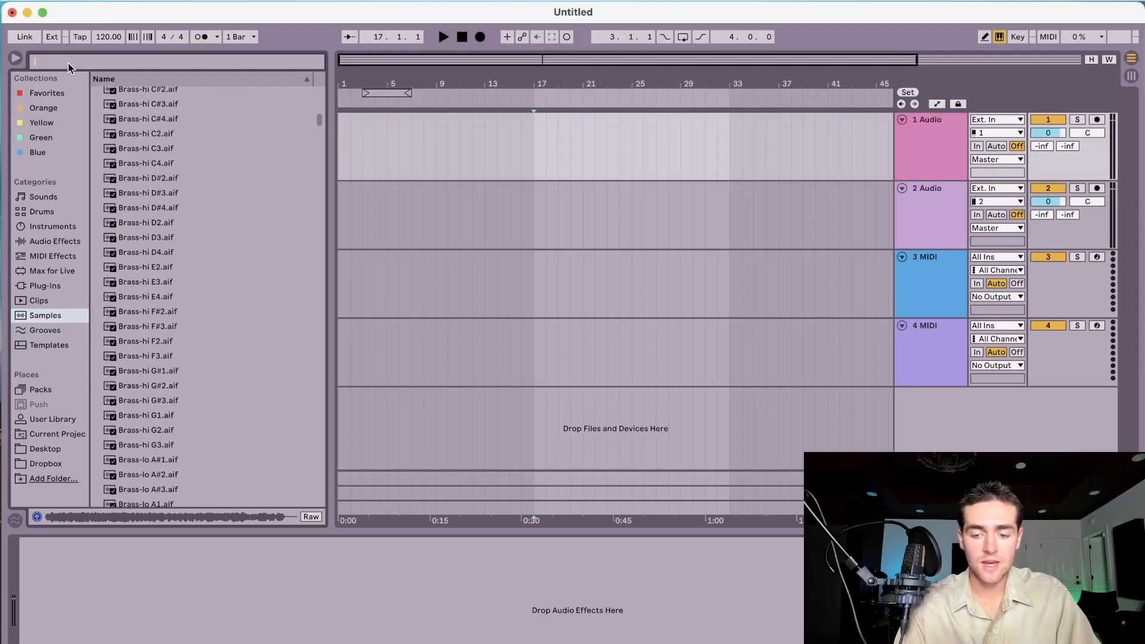
type("kick")
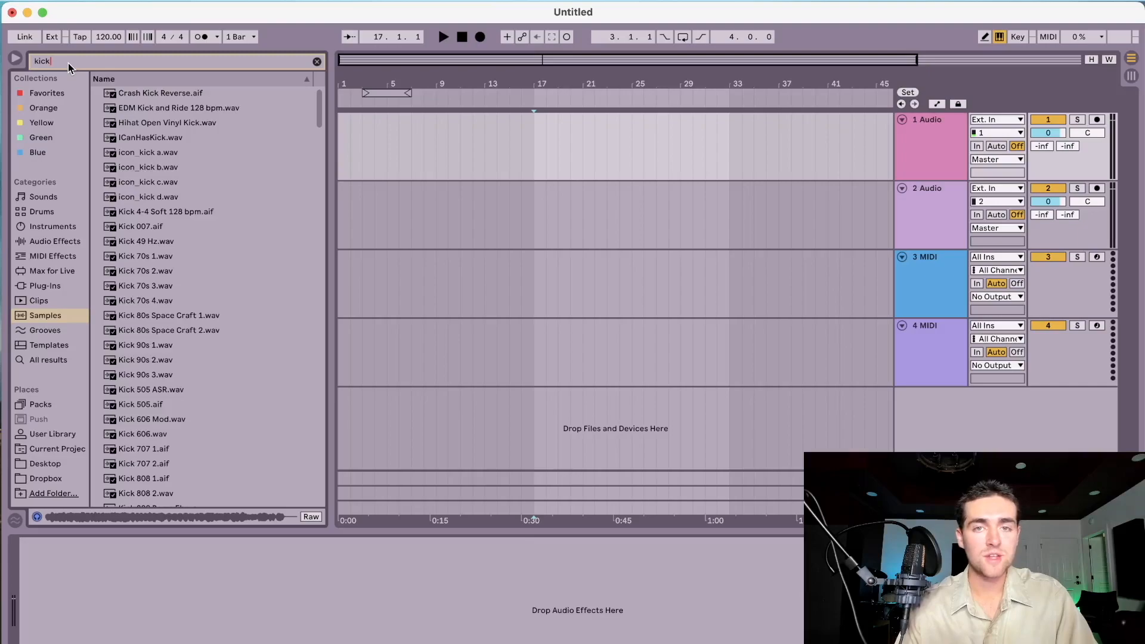
Audition the Kick 70s samples, and place Kick 70s 1.wav at the start of bar 9 on the first audio track, checking it by playback
left_click(161, 255)
scroll(169, 214, "down", 10)
scroll(168, 215, "up", 10)
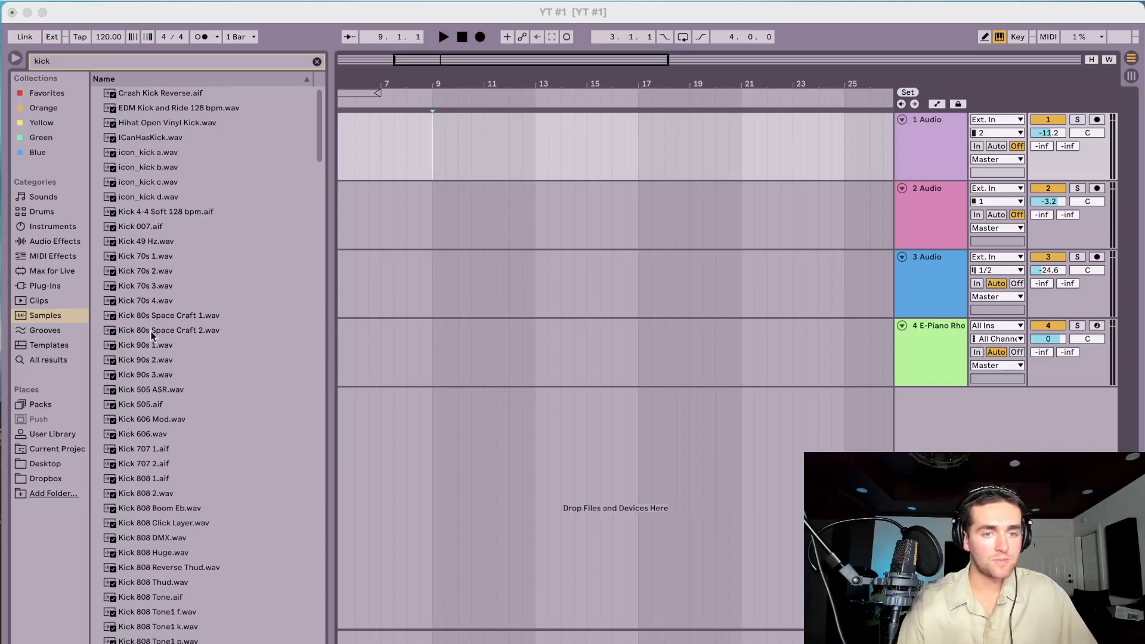
left_click(162, 257)
left_click(163, 274)
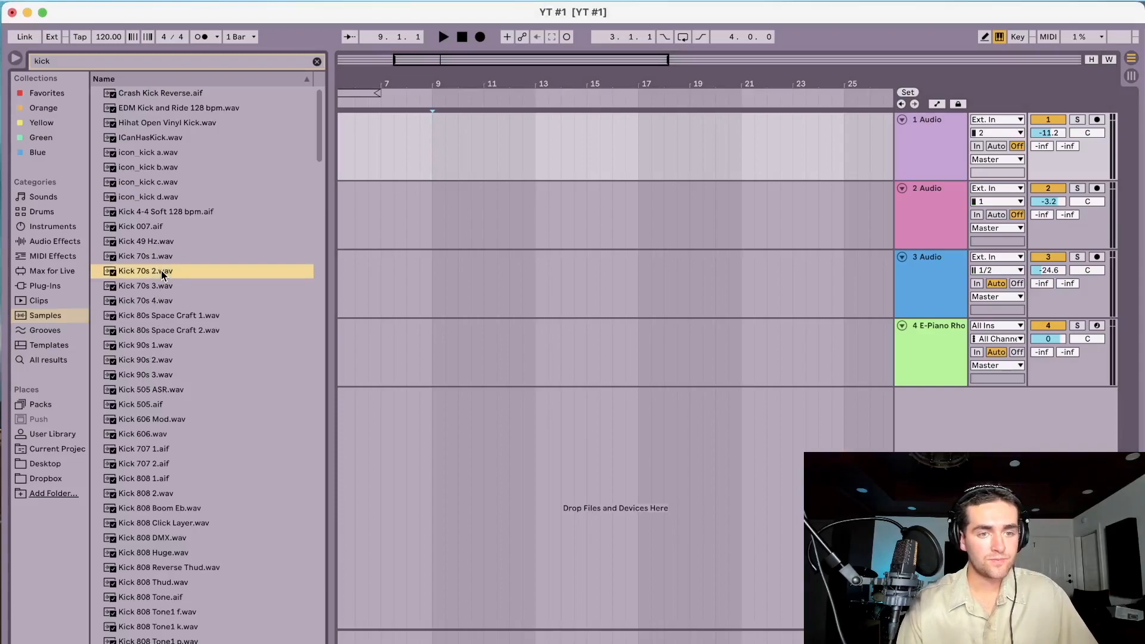
left_click(165, 290)
left_click(149, 258)
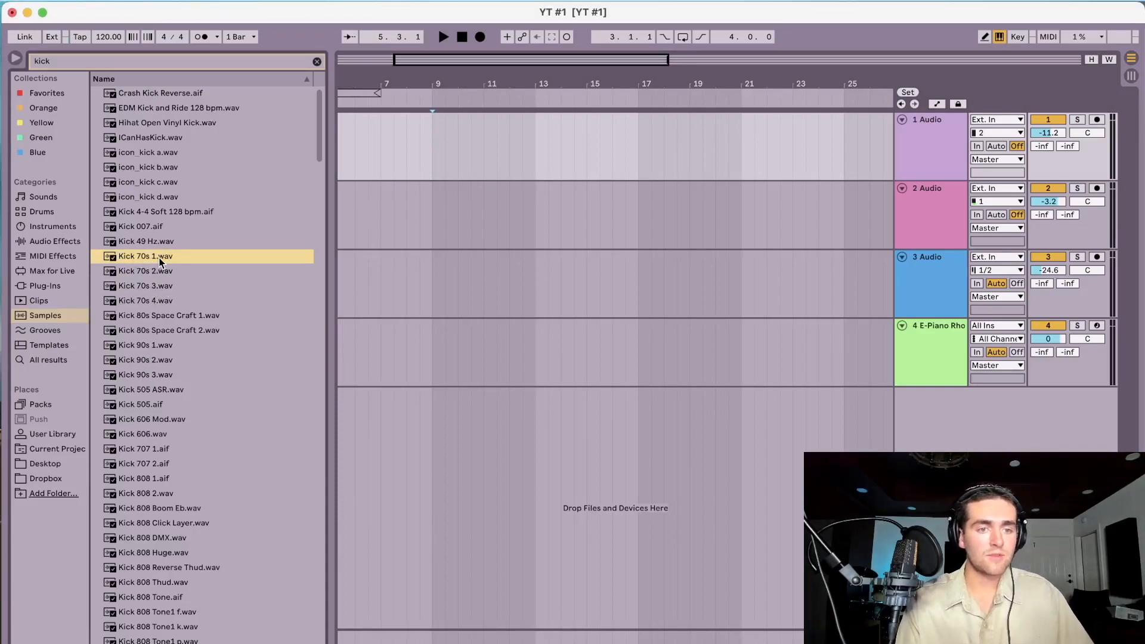
left_click_drag(136, 260, 431, 131)
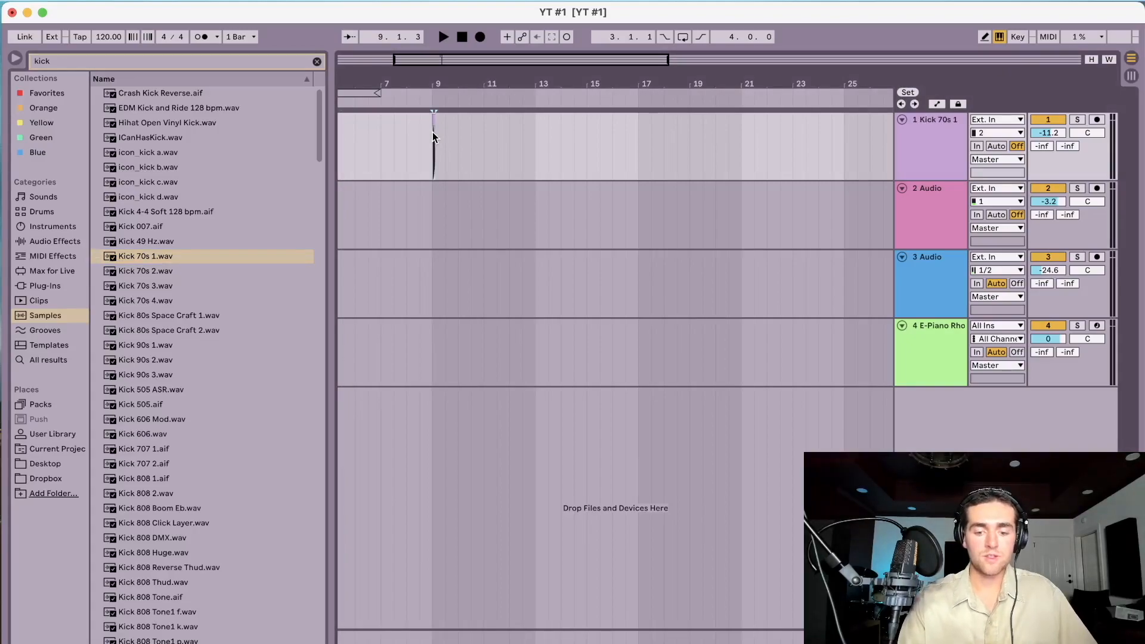
key("space")
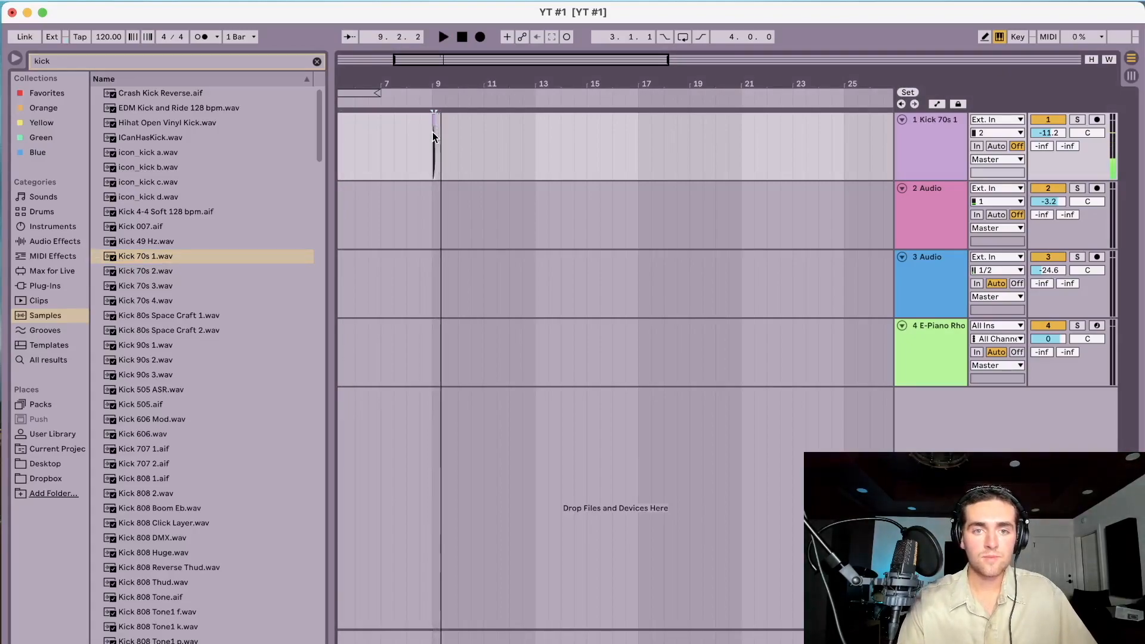
key("space")
Replace the sample search with "snare"
left_click_drag(436, 81, 479, 156)
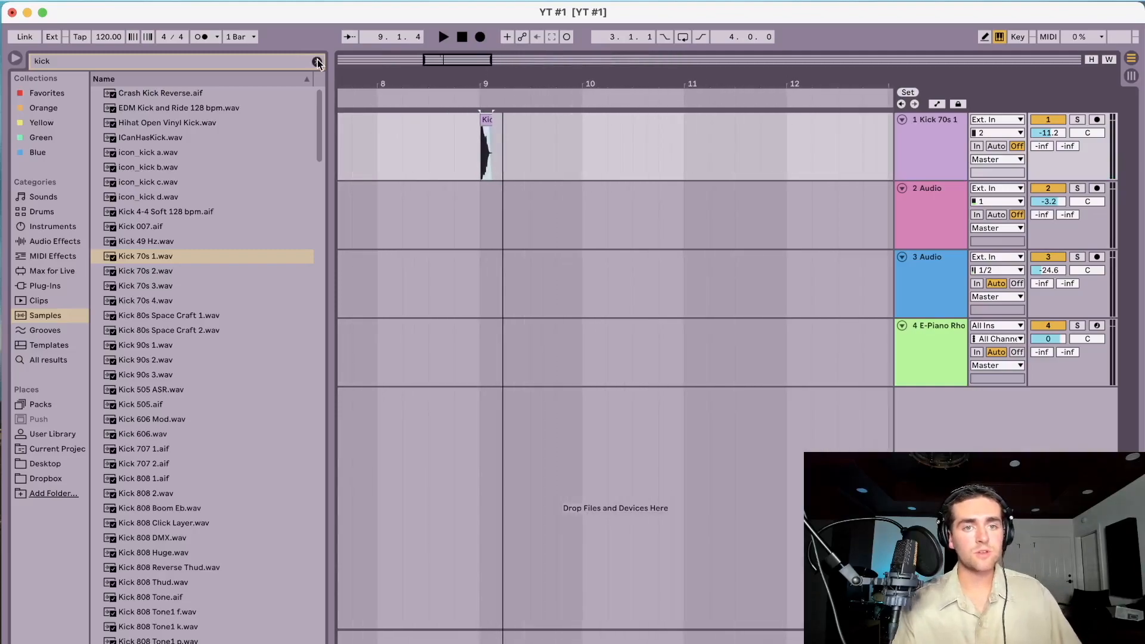
left_click(317, 61)
type("snare")
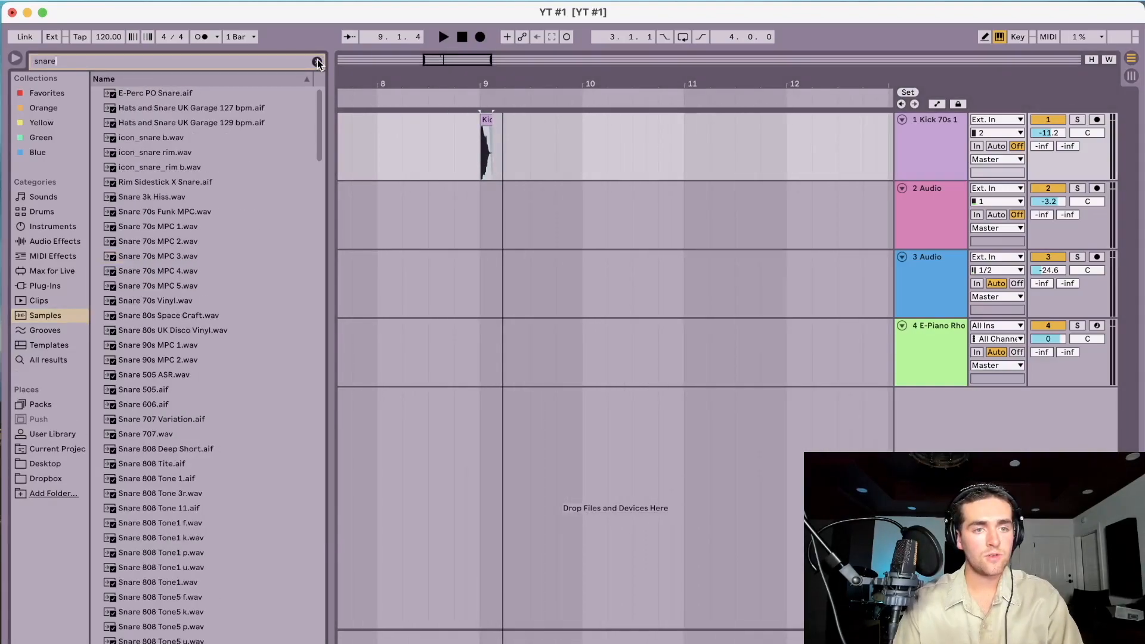
Place Snare 505 ASR.wav on the second audio track one beat after the kick and play both from bar 9
left_click(165, 361)
left_click(163, 376)
left_click(159, 390)
left_click(158, 377)
mouse_move(155, 382)
left_mouse_down()
mouse_move(285, 333)
mouse_move(457, 228)
mouse_move(507, 216)
left_mouse_up()
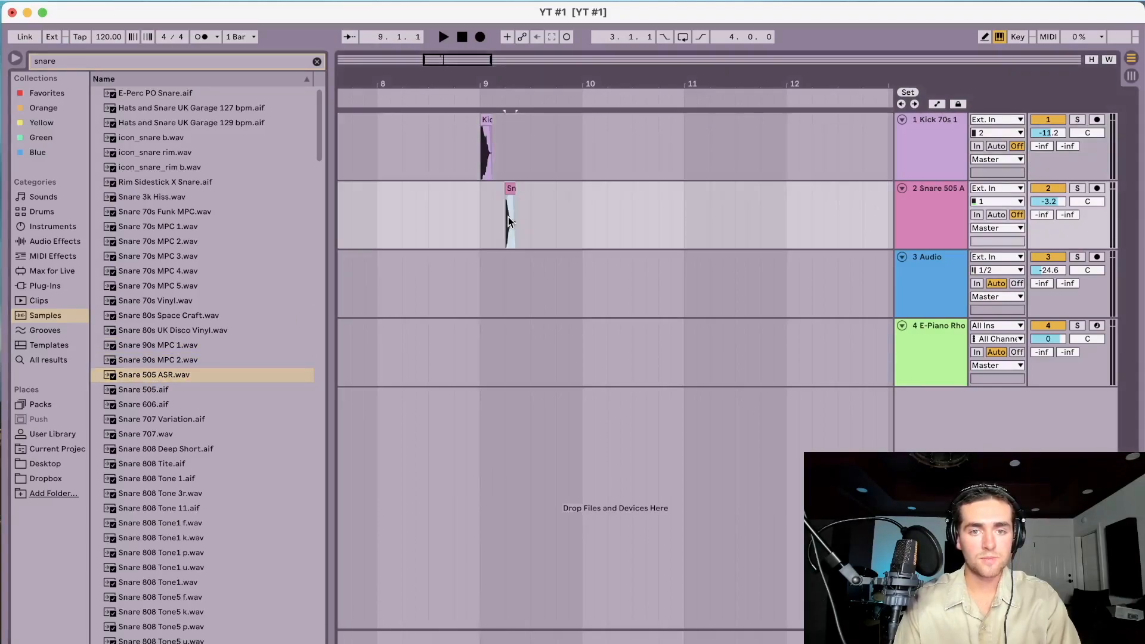
left_click(483, 215)
key("space")
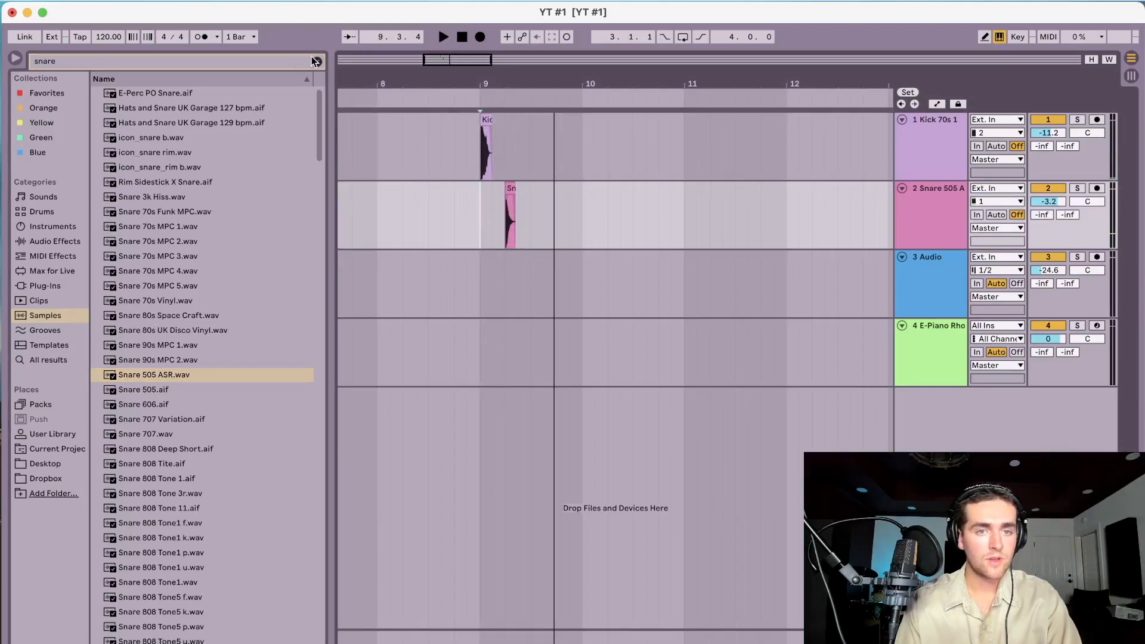
Replace the sample search with "hat"
left_click(315, 61)
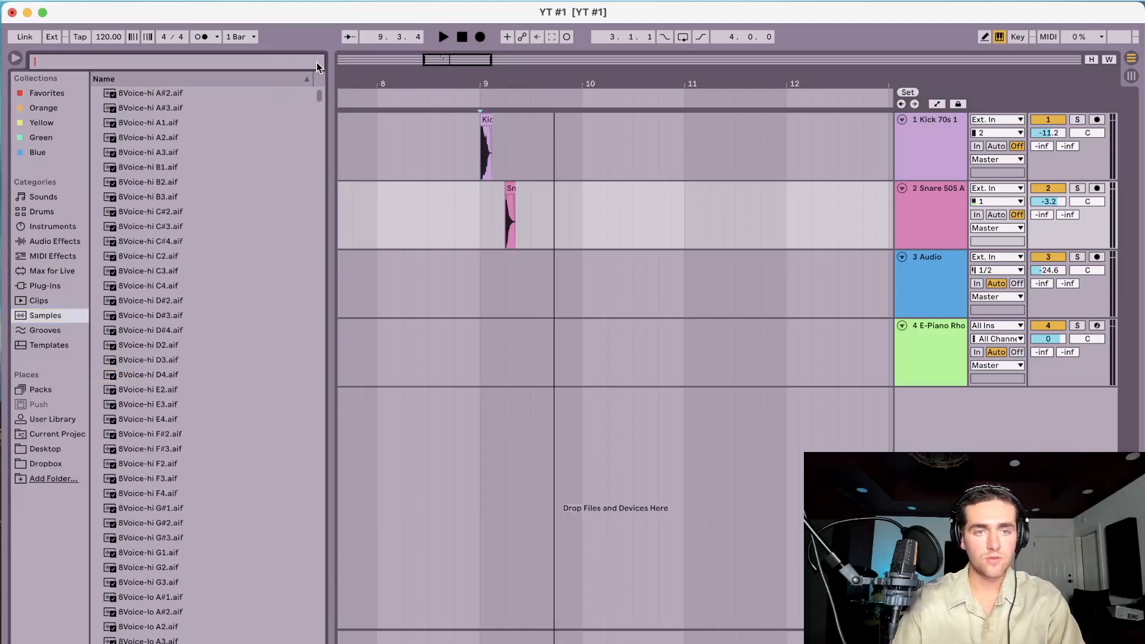
left_click(264, 62)
type("hat")
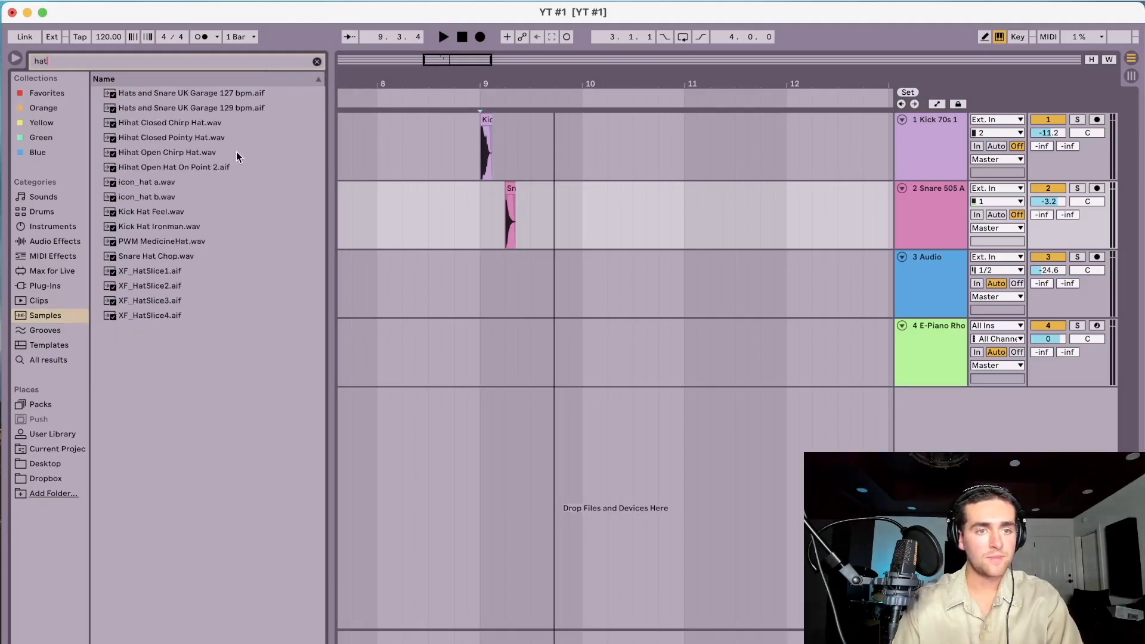
Audition the closed hi-hats, place Hihat Closed Pointy Hat.wav at bar 9 on the third audio track, and set its volume to -24.0
left_click(174, 124)
left_click(166, 139)
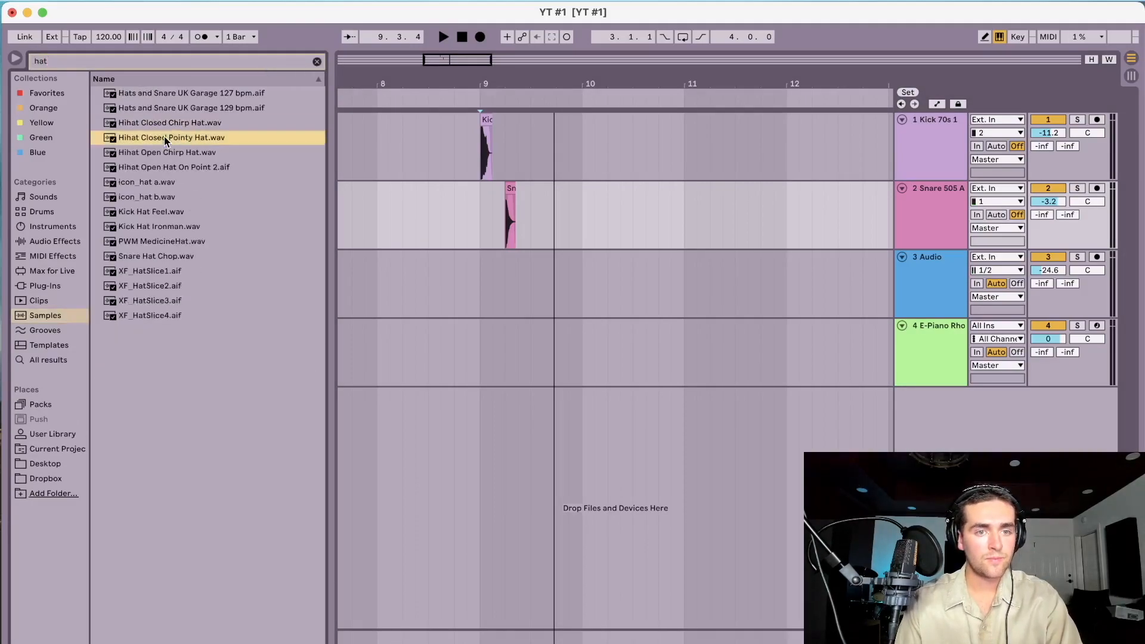
left_click_drag(173, 142, 480, 299)
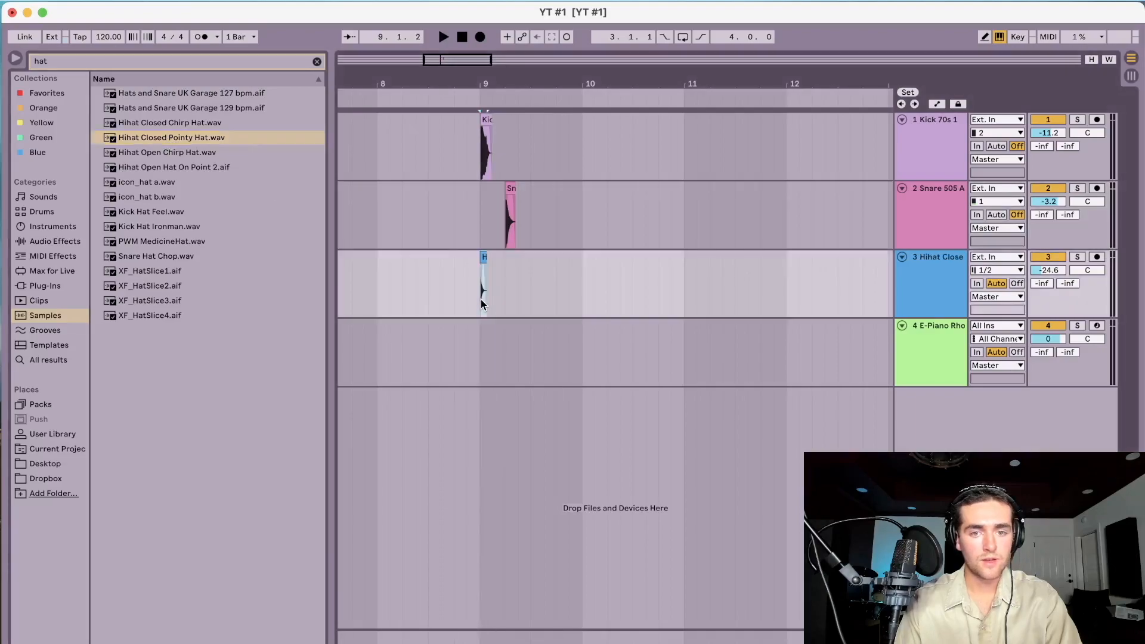
left_click_drag(1048, 270, 1049, 268)
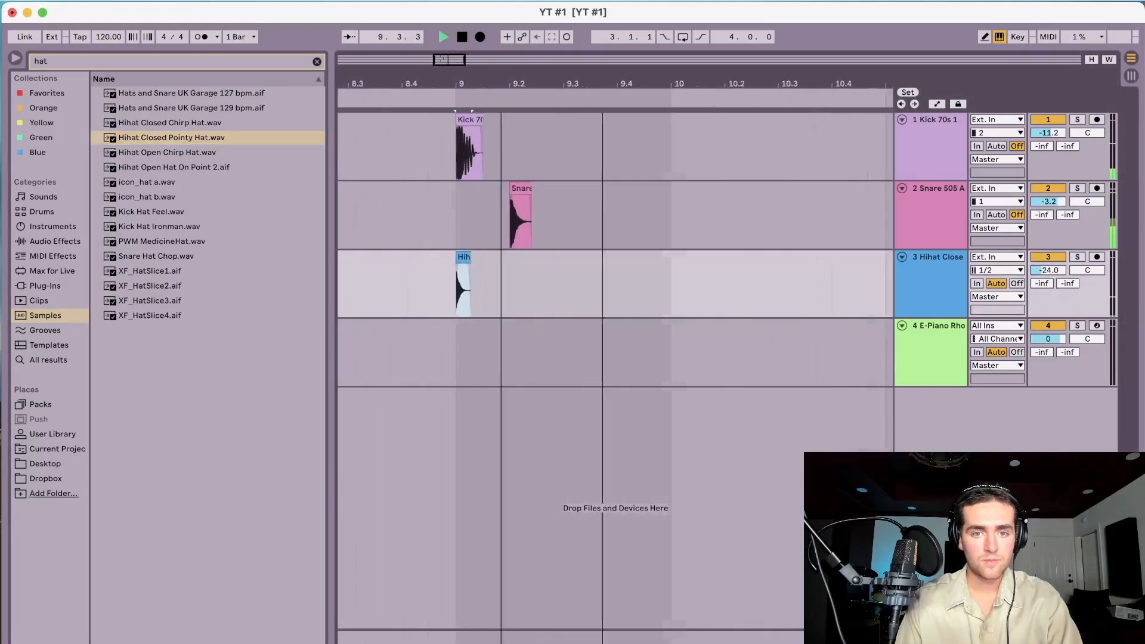
left_click_drag(501, 79, 470, 78)
key("space")
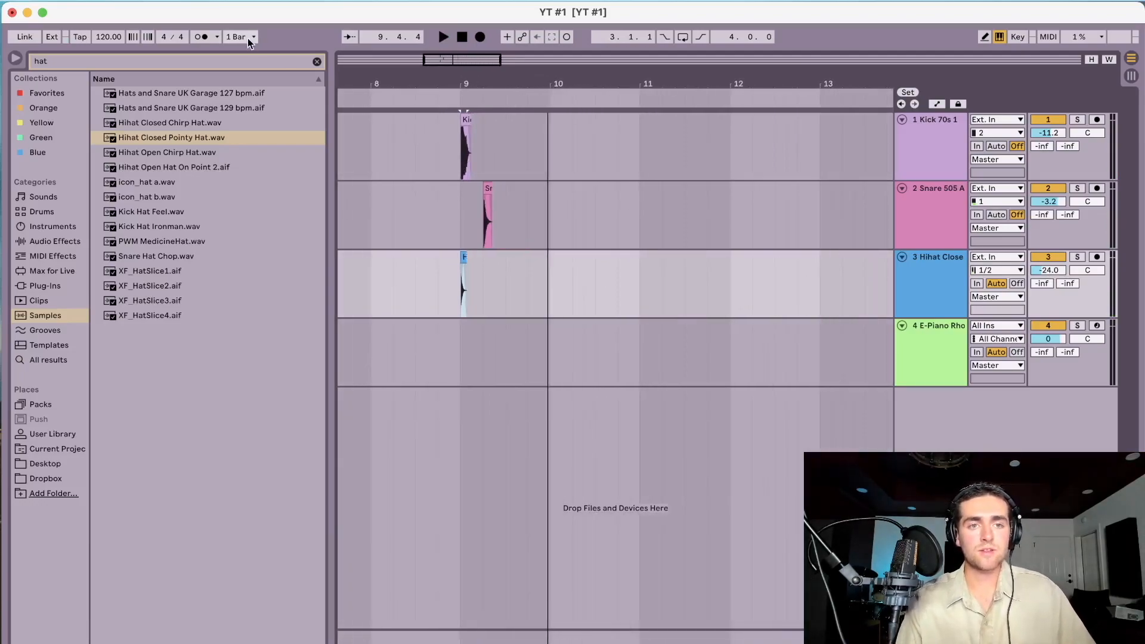
Turn on the metronome and play the beat from bar 9
left_click(199, 39)
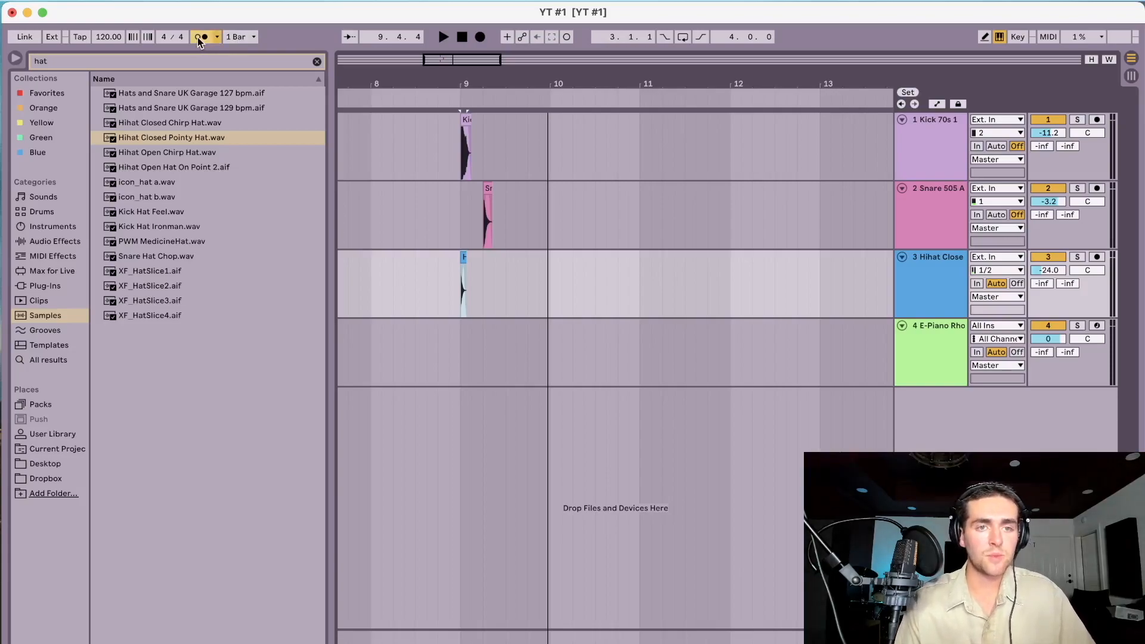
left_click(466, 117)
key("space")
left_click_drag(513, 79, 516, 80)
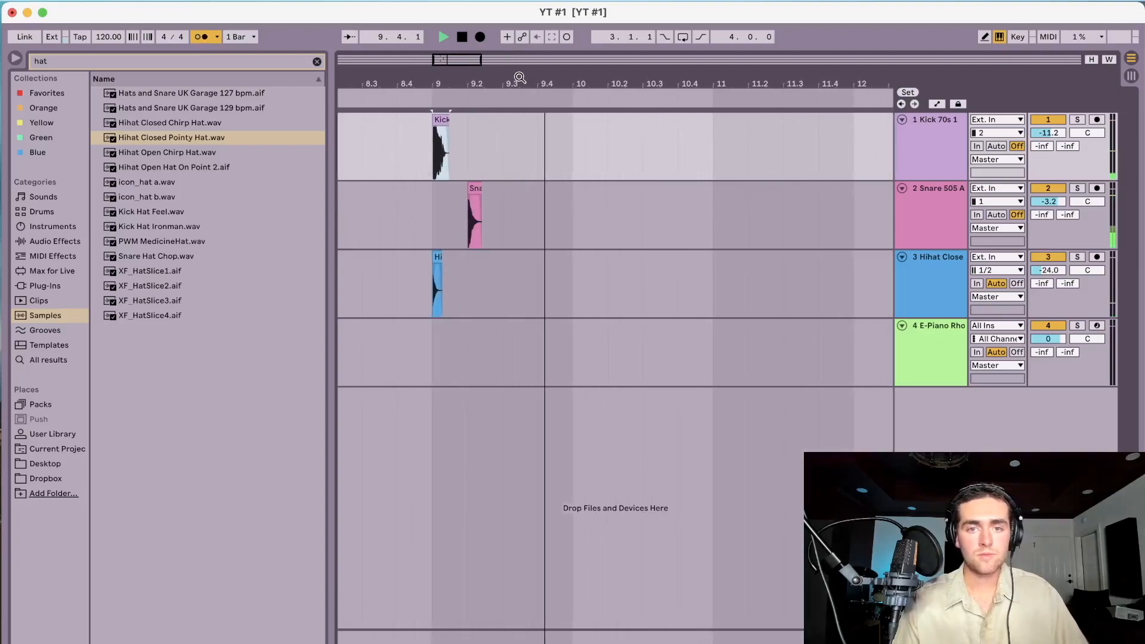
Duplicate the two-beat section containing the snare seven times to fill bars 9 through 12, and play it back
mouse_move(433, 199)
left_mouse_down()
mouse_move(498, 190)
mouse_move(506, 209)
mouse_move(434, 205)
left_mouse_up()
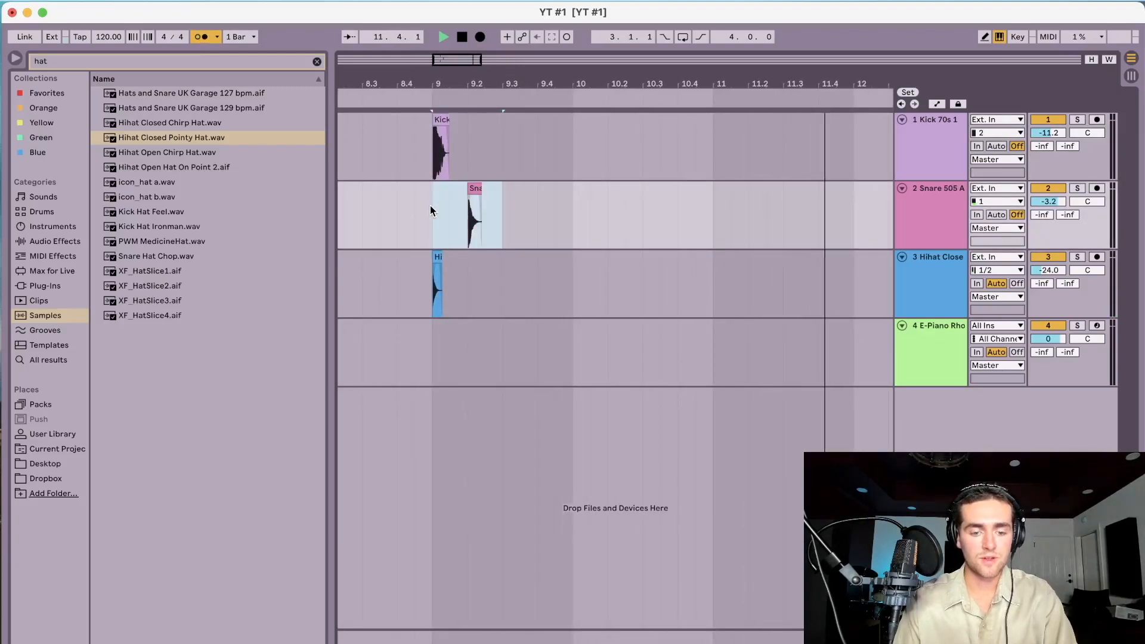
key("super+d")
key("super+d")
key("super+d")
key("super+d")
key("super+d")
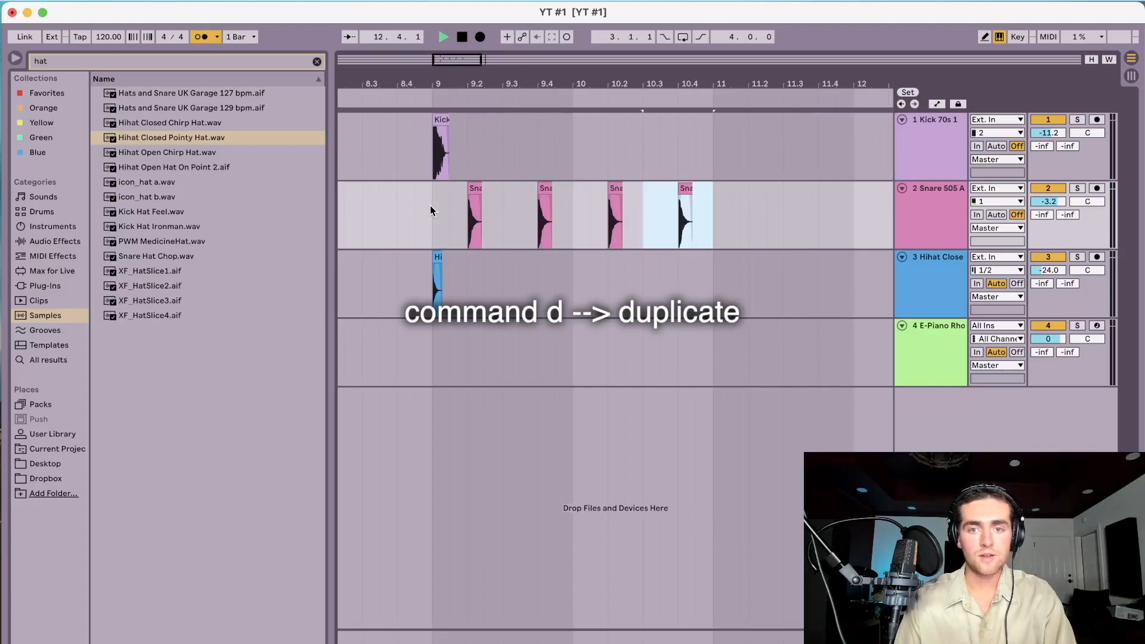
key("super+d")
key("super+d")
left_click_drag(585, 75, 584, 37)
left_click(483, 205)
key("space")
key("space")
Copy the kick at bar 9, paste it at the start of bar 11, and play the result
left_click(490, 120)
key("super+c")
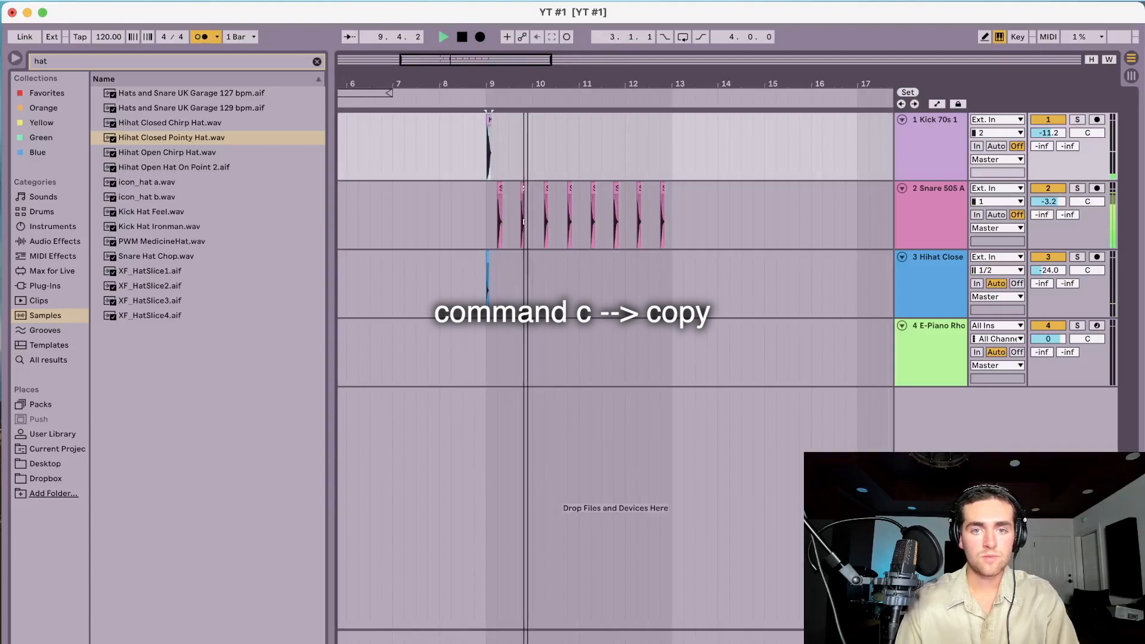
left_click_drag(528, 75, 527, 81)
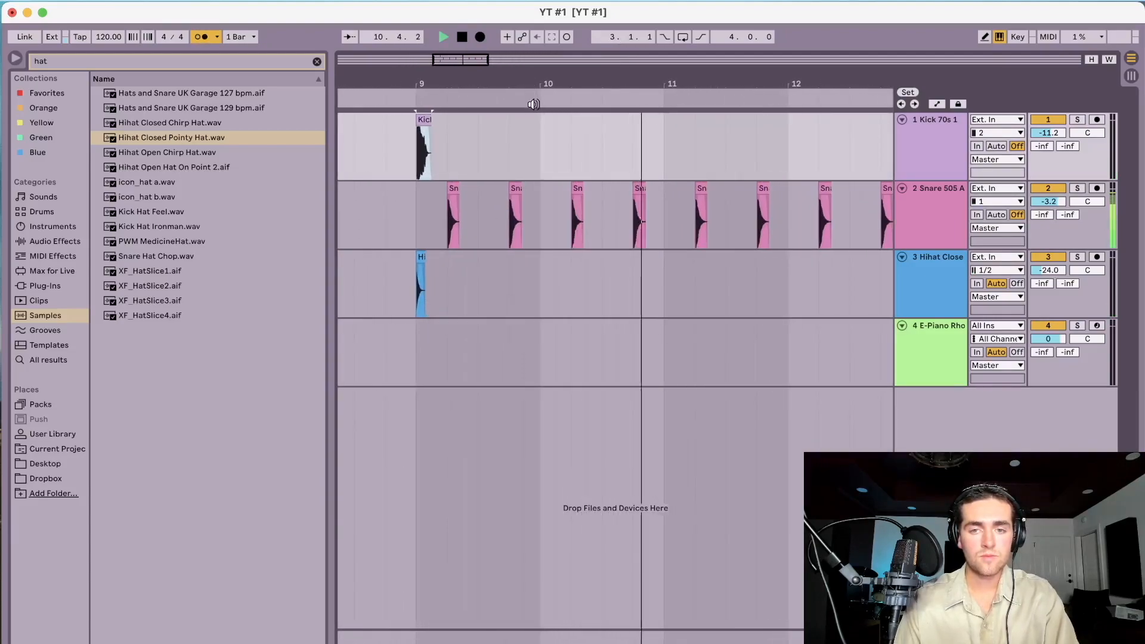
left_click(665, 131)
key("super+v")
key("space")
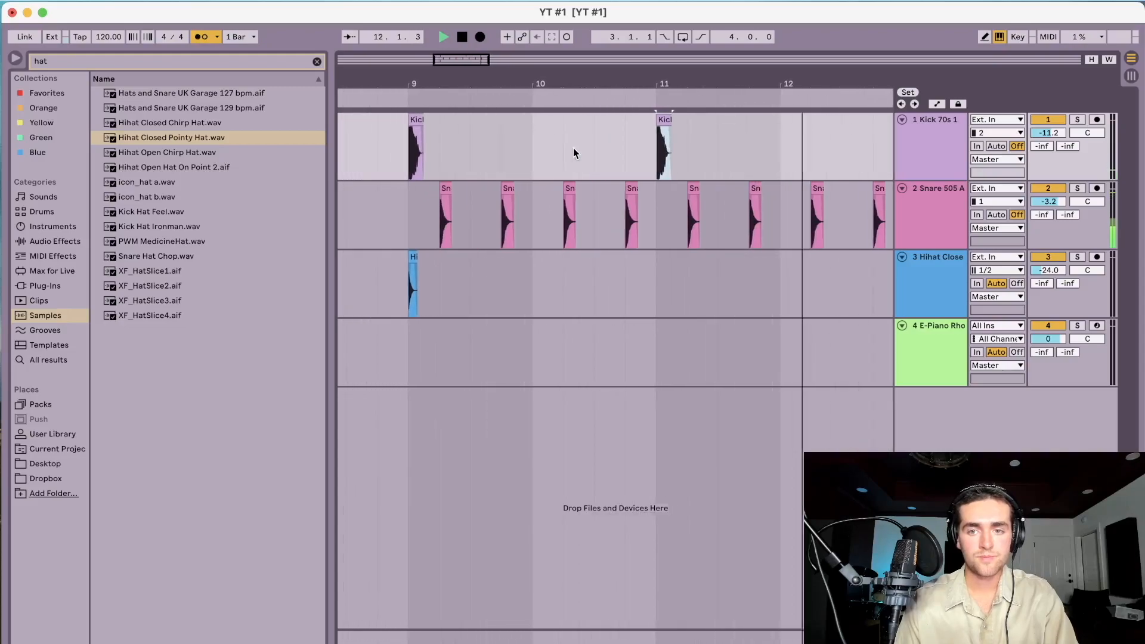
scroll(556, 149, "left", 1)
key("space")
Paste further kicks at 9.3.3 and at the start of bar 10
left_click(429, 120)
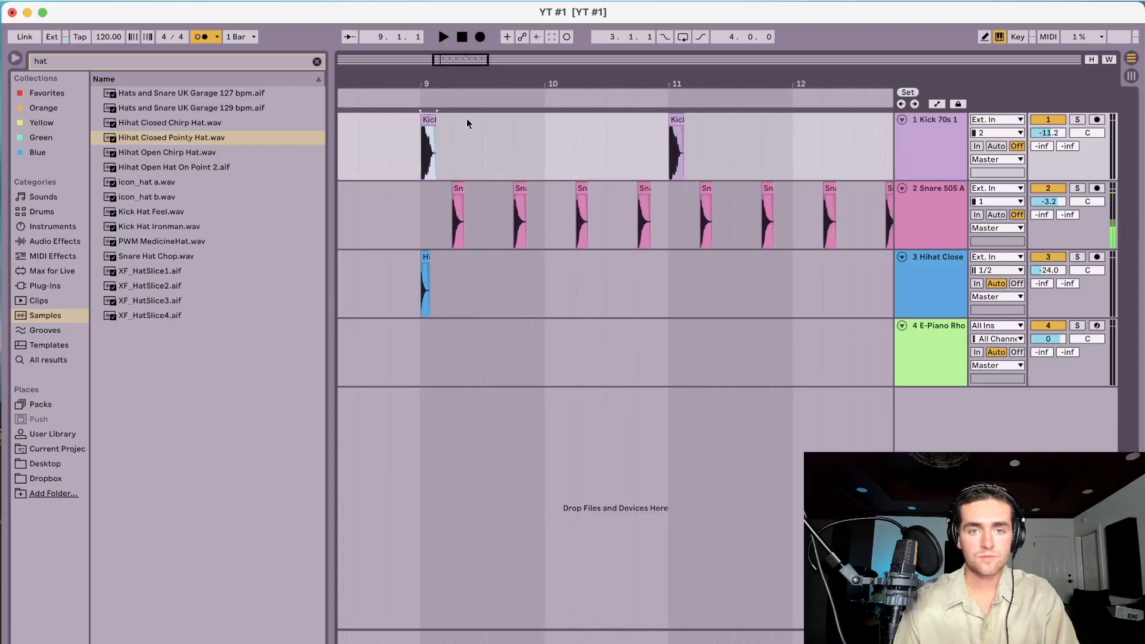
left_click(498, 139)
key("super+v")
key("space")
left_click(544, 127)
key("super+v")
scroll(692, 142, "right", 2)
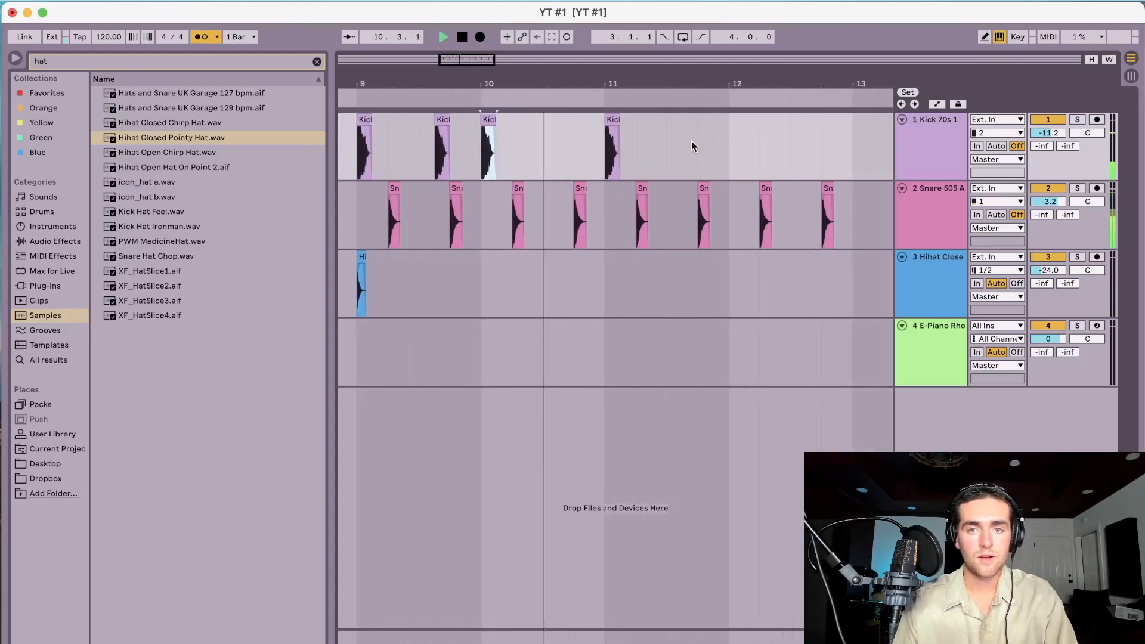
Paste more kicks at 11.3.3, the start of bar 12, 12.3 and 12.3.3
left_click(682, 141)
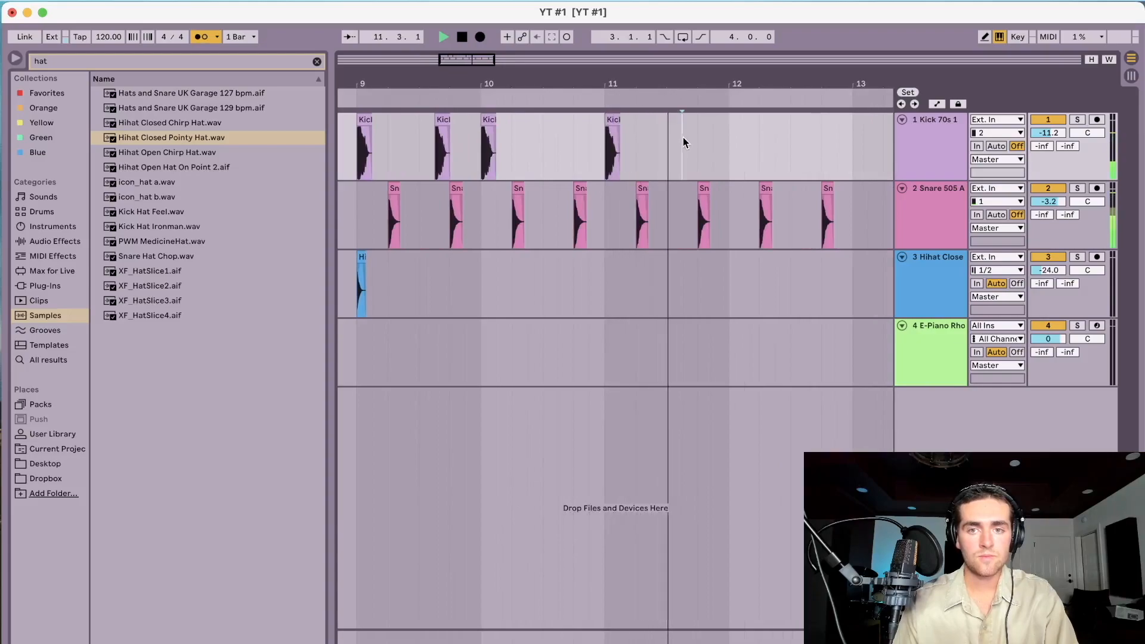
key("super+v")
key("super+v")
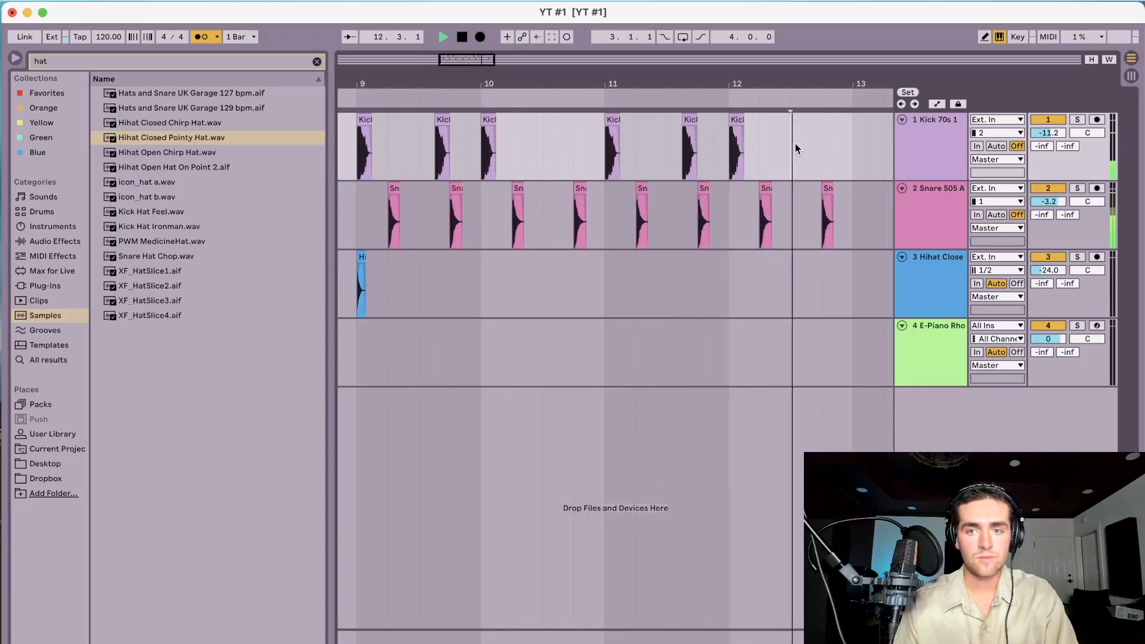
key("super+v")
key("super+v")
left_click_drag(752, 81, 751, 54)
key("space")
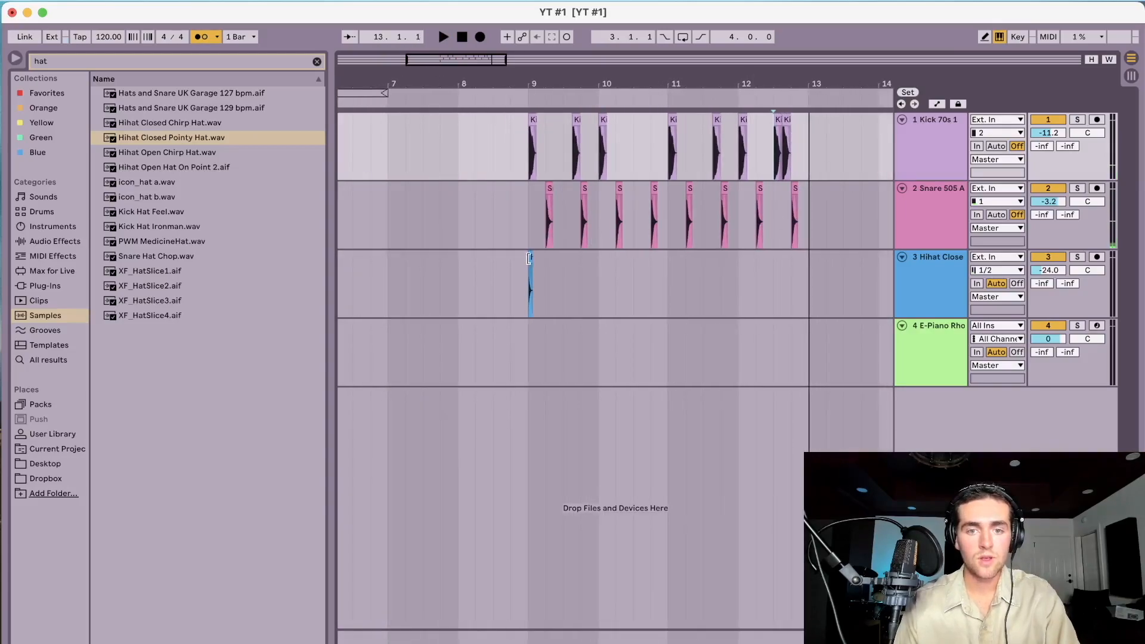
Trim the hi-hat clip to end at 9.1.2 and duplicate it three times to fill the first beat of bar 9
left_click(528, 258)
key("plus")
key("plus")
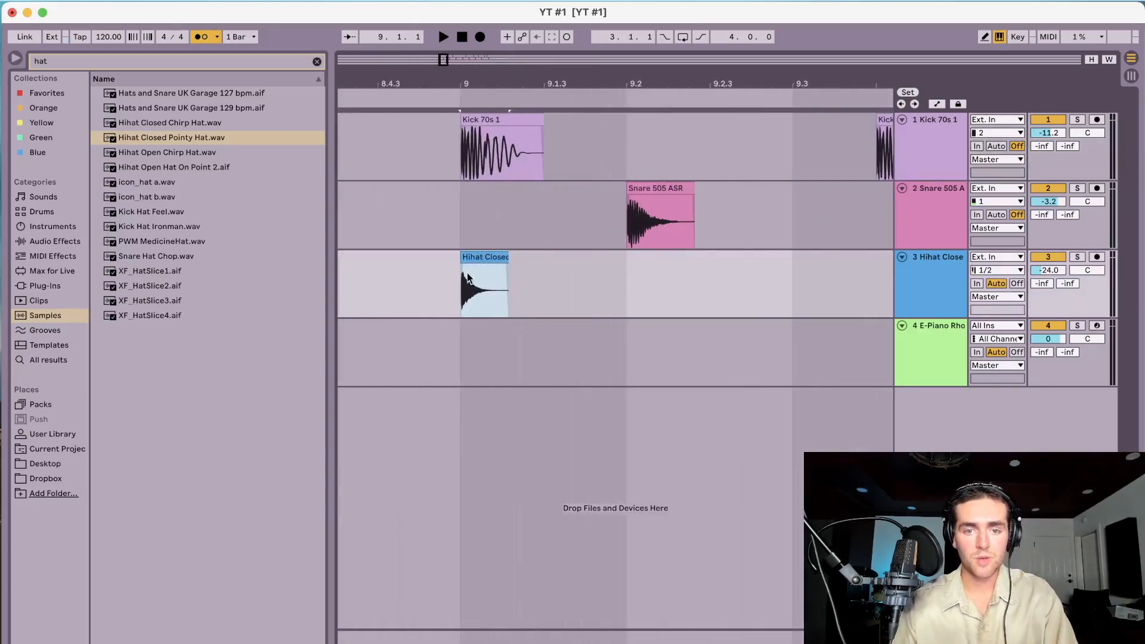
left_click_drag(508, 264, 503, 260)
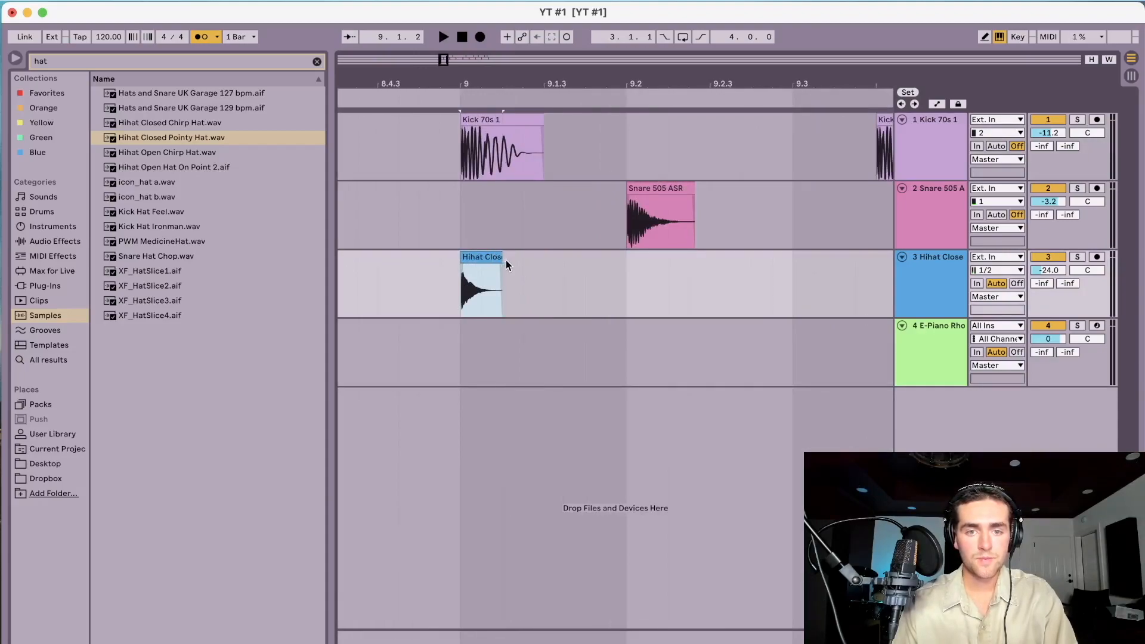
key("super+d")
key("super+d")
key("super+d")
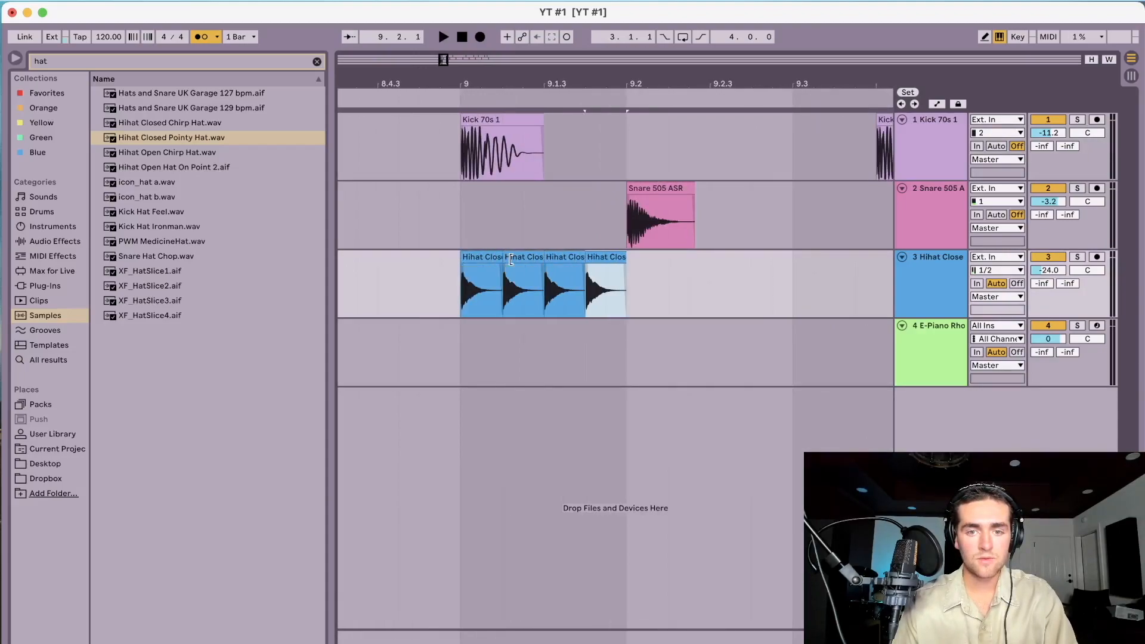
Play the four hi-hats and delete the second and fourth ones
left_click(470, 259)
key("space")
left_click(530, 254)
key("Delete")
left_click(602, 256)
key("Delete")
Duplicate the one-beat hi-hat pattern three times to fill bar 9 and play it from the start of the bar
left_click_drag(625, 280, 464, 275)
key("super+d")
key("super+d")
key("super+d")
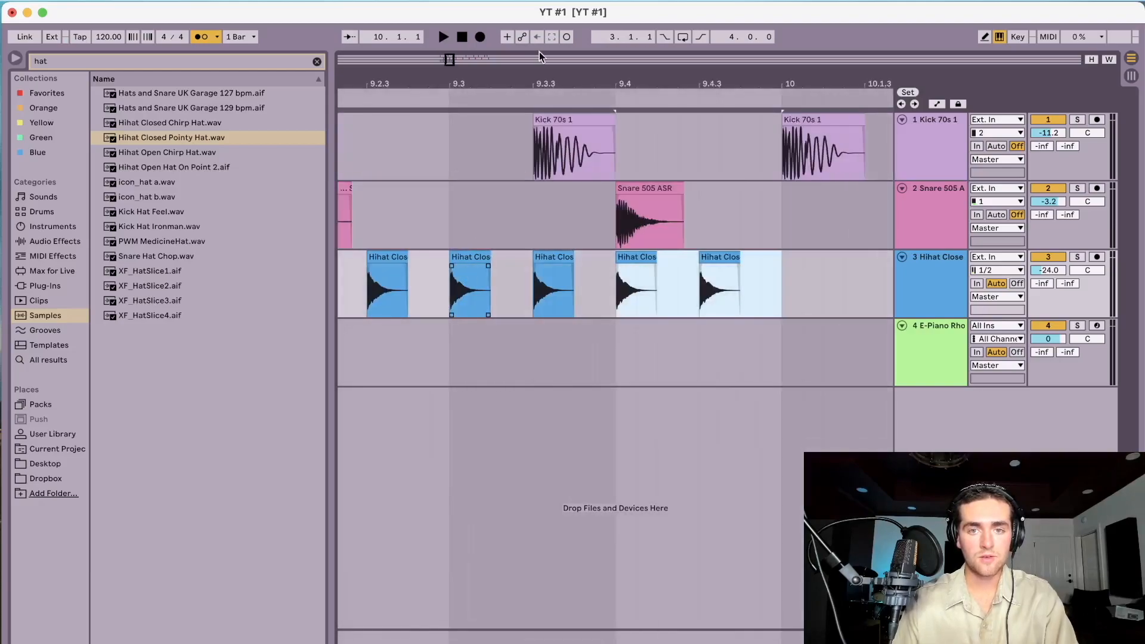
left_click_drag(540, 56, 526, 75)
left_click(415, 258)
key("space")
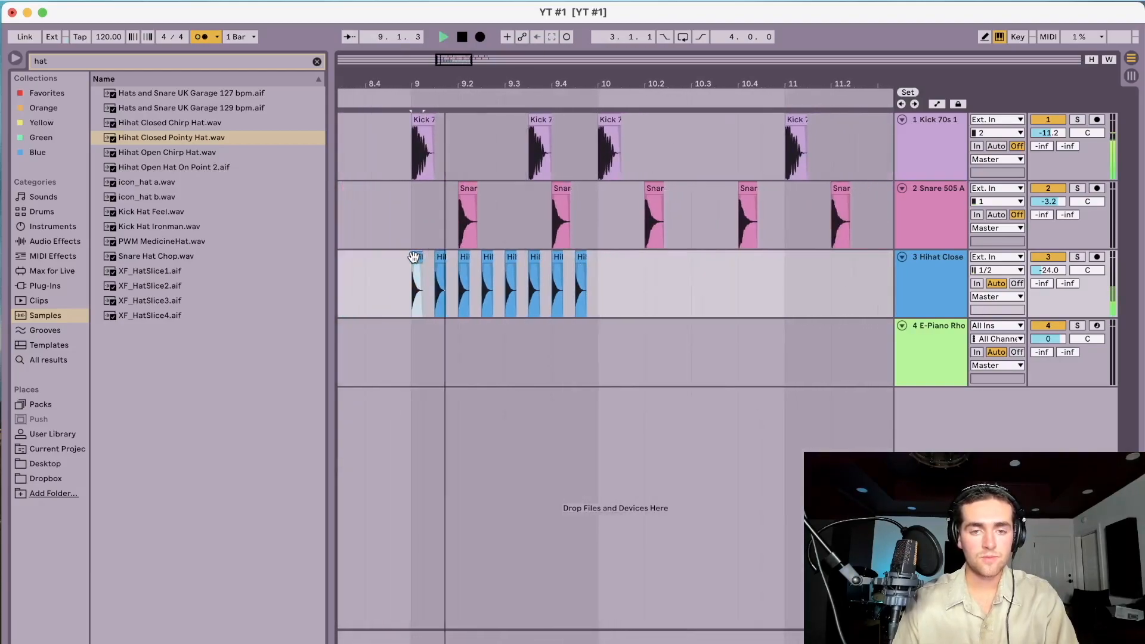
key("space")
Turn the hi-hat at 9.4.3 into a fast roll by duplicating its first quarter seven times up to bar 10
left_click_drag(587, 81, 586, 146)
left_click_drag(510, 292, 524, 291)
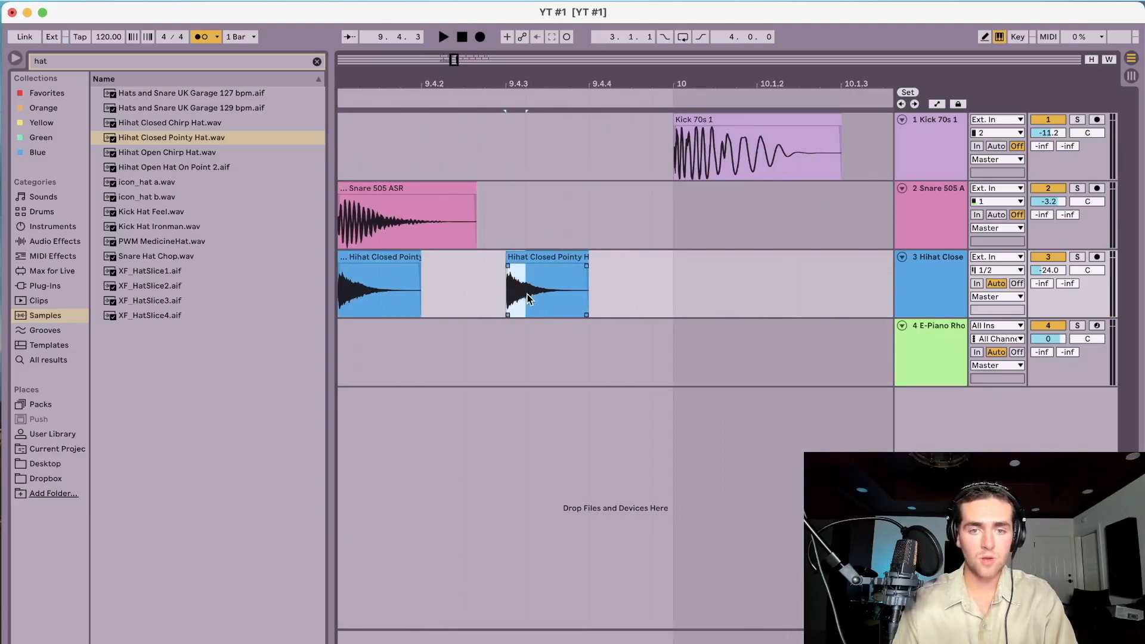
key("super+d")
key("super+d")
key("super+d")
key("super+d")
key("super+d")
key("super+d")
key("super+d")
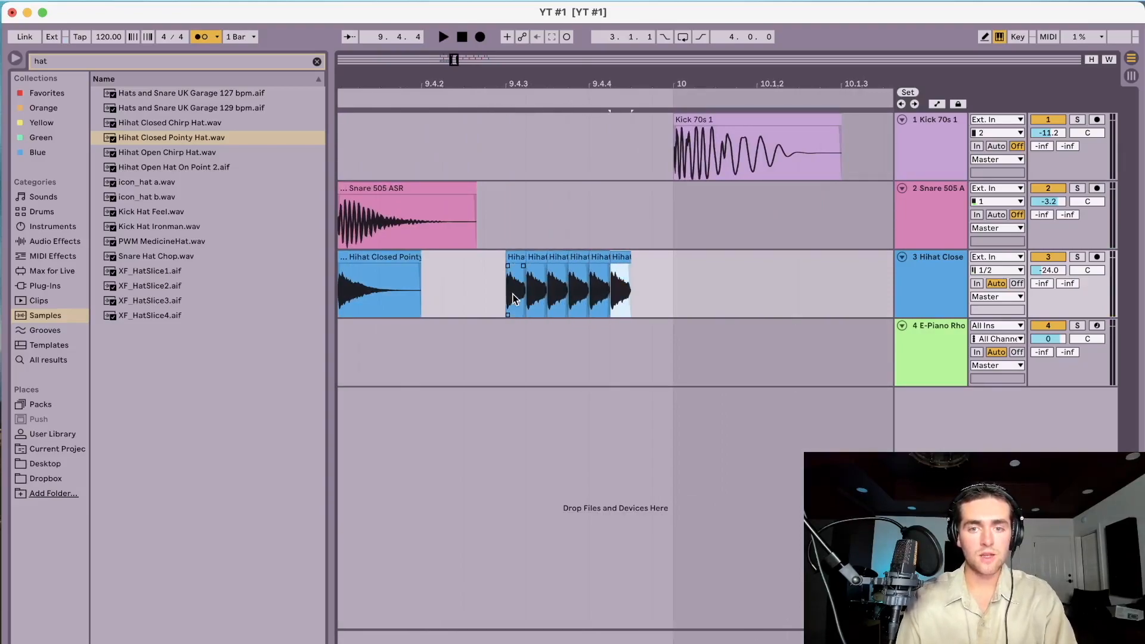
left_click_drag(648, 78, 648, 36)
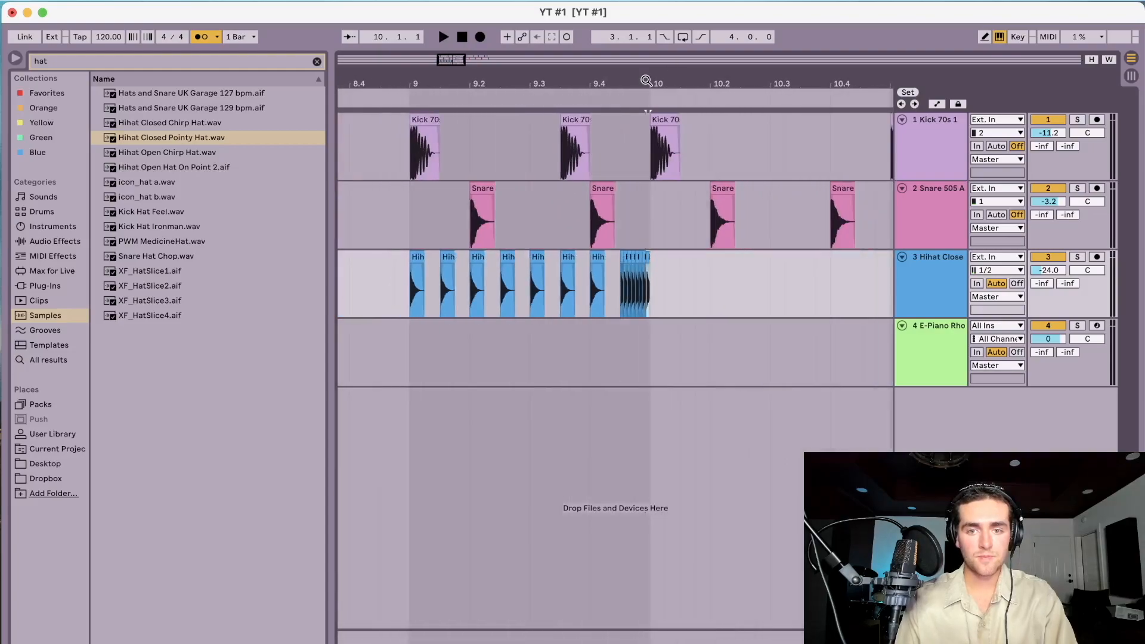
Duplicate all of bar 9's hi-hats into bar 10 and play from bar 9
left_click_drag(411, 288, 647, 271)
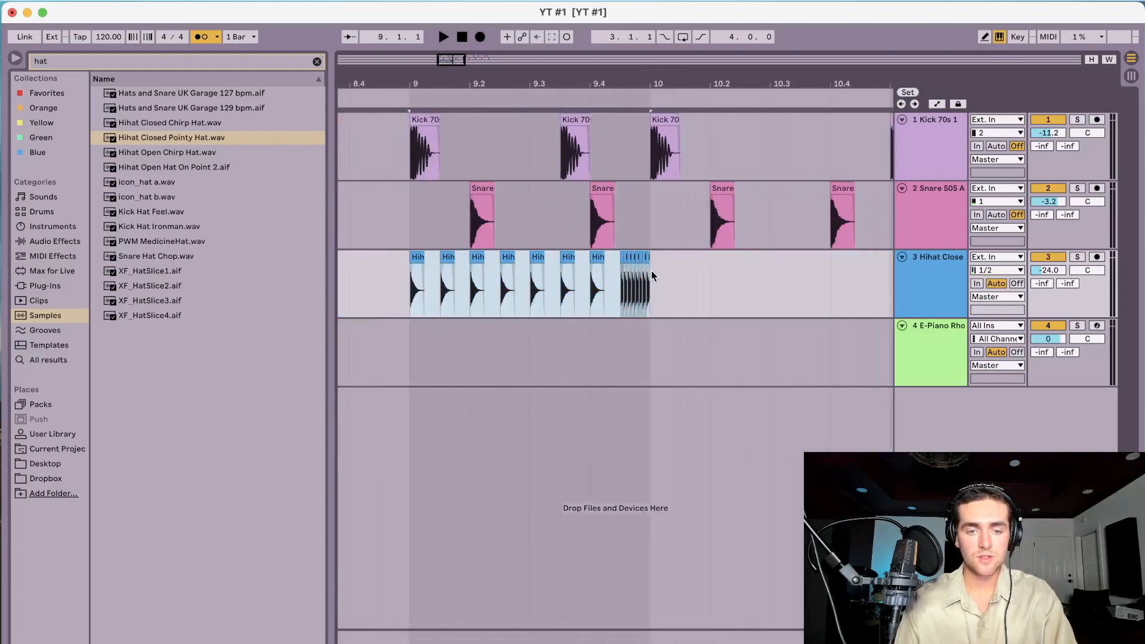
key("super+d")
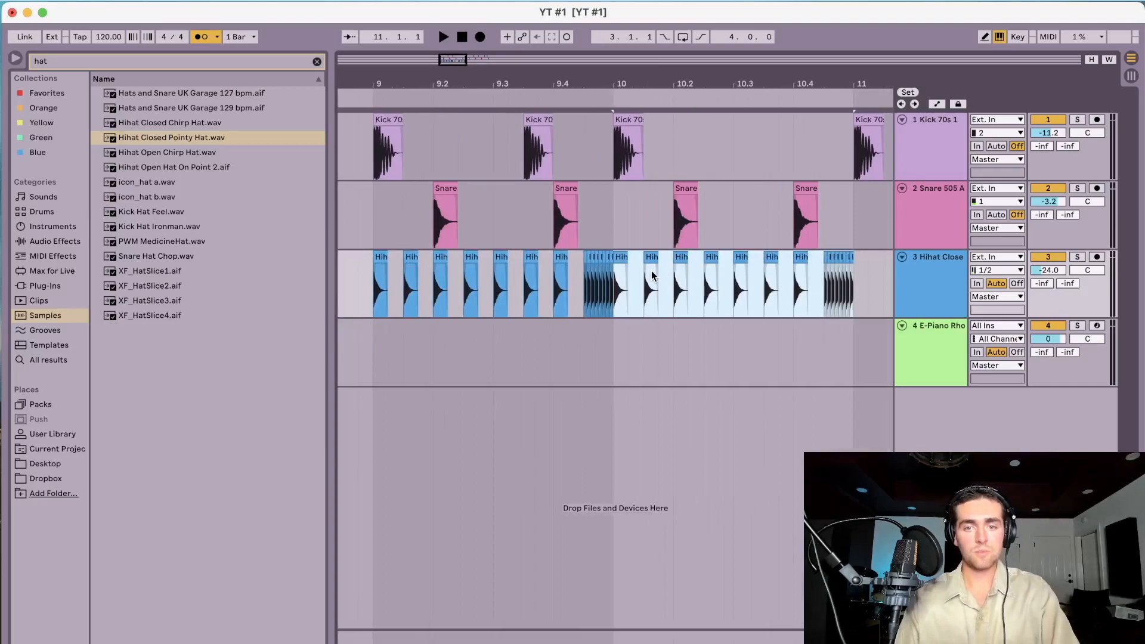
key("space")
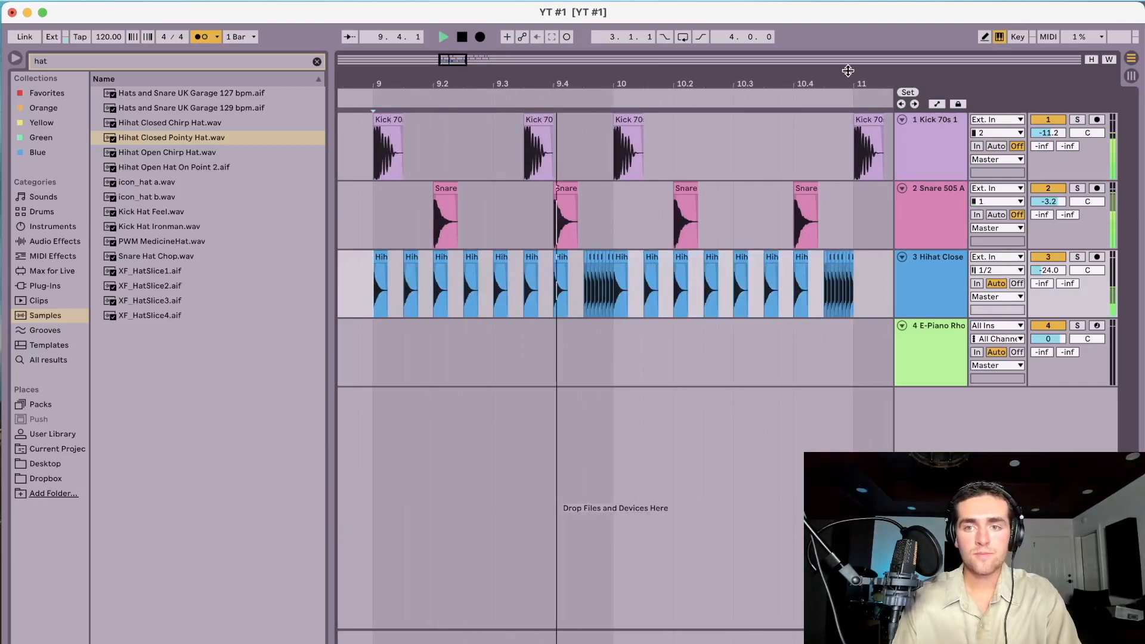
Extend the hi-hat at 10.4.3 to a full sixteenth, duplicate it over the rest of the roll, and play the change
left_click_drag(853, 81, 850, 134)
left_click(728, 256)
key("space")
left_click_drag(733, 257, 777, 258)
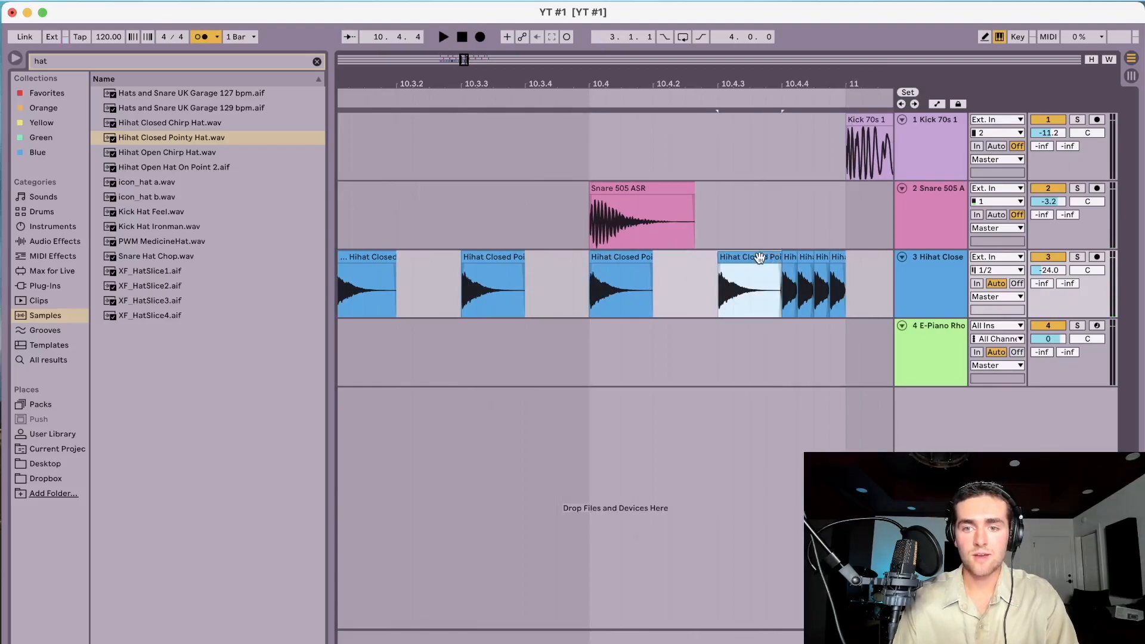
key("super+d")
left_click(615, 256)
key("space")
key("space")
Repeat the two-bar hi-hat pattern across bars 11 and 12 and play the full beat from bar 9
left_click_drag(702, 78, 701, 21)
left_click(704, 266)
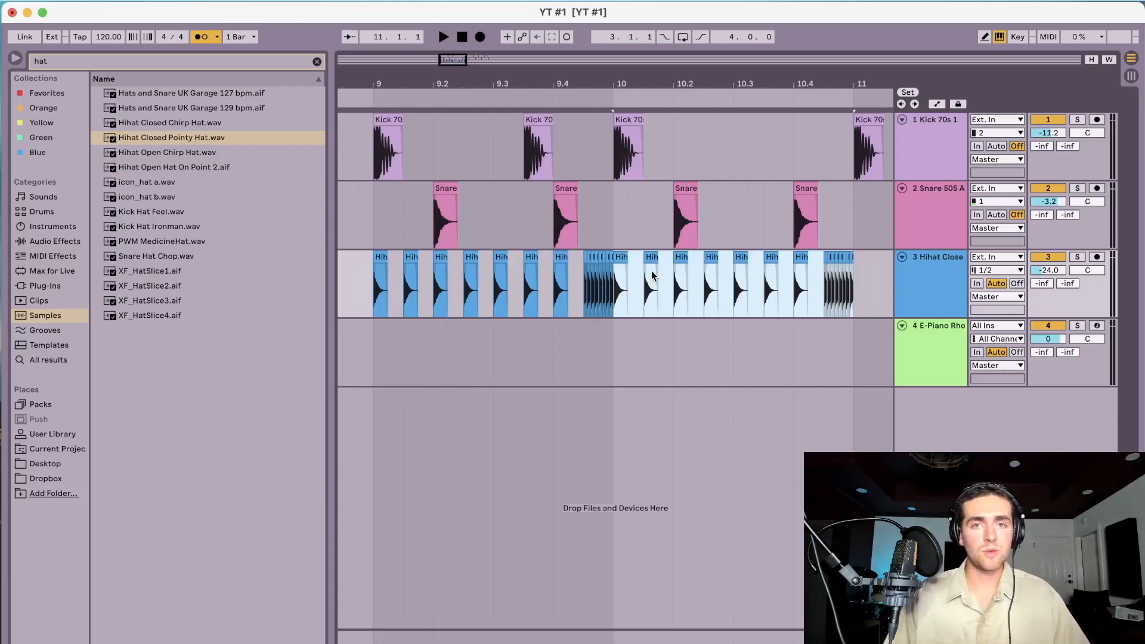
key("space")
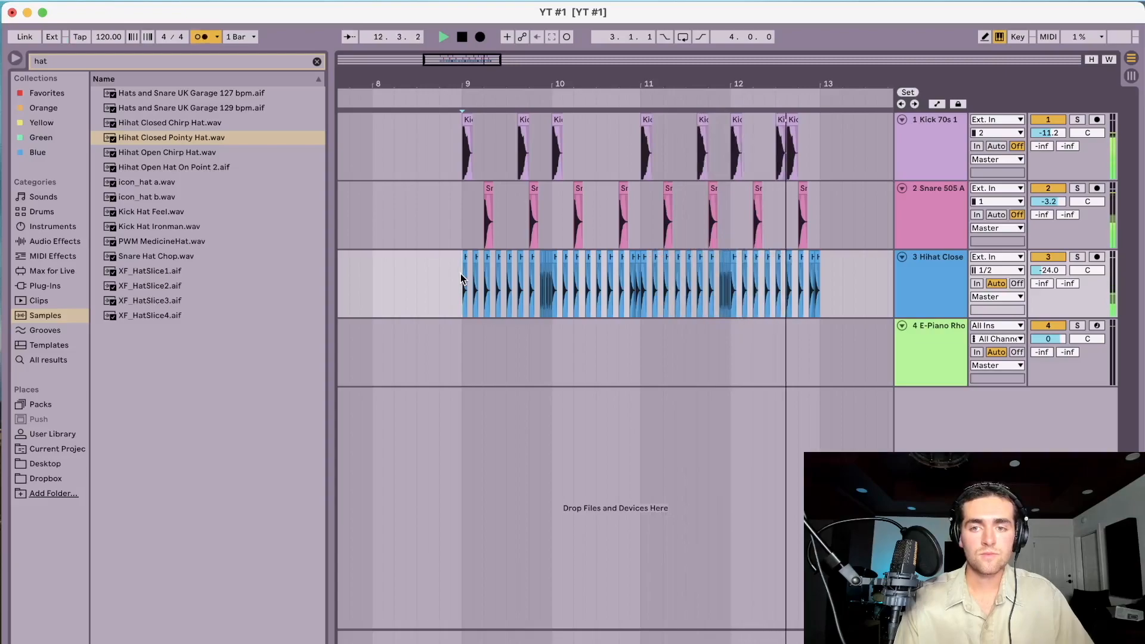
key("space")
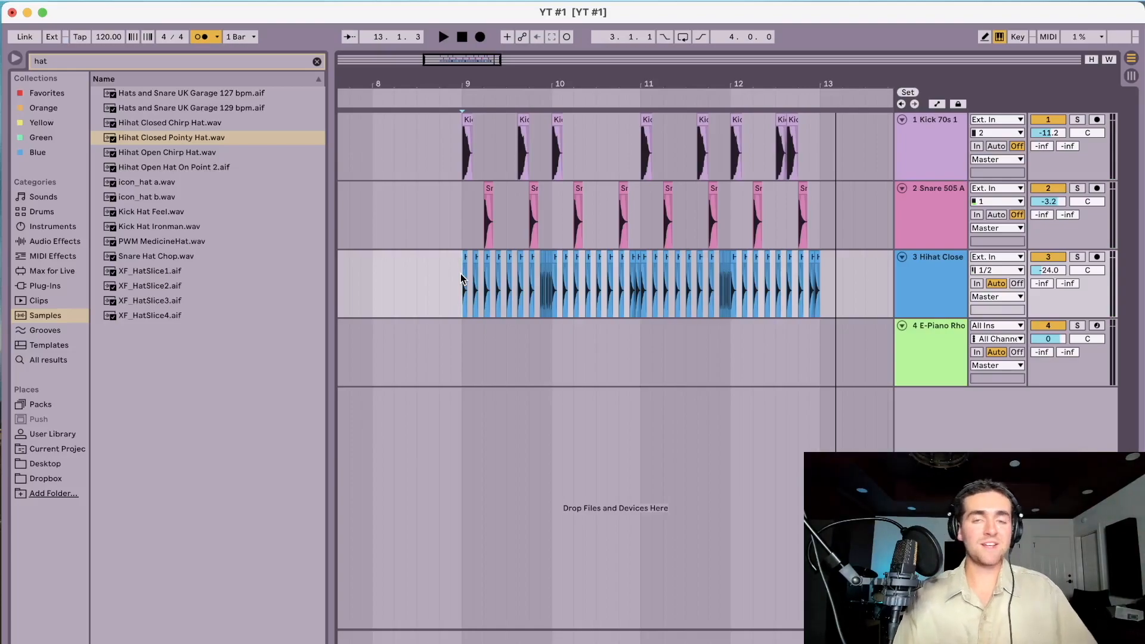
Clear the sample search and add a new MIDI track below the hi-hat track
left_click(317, 62)
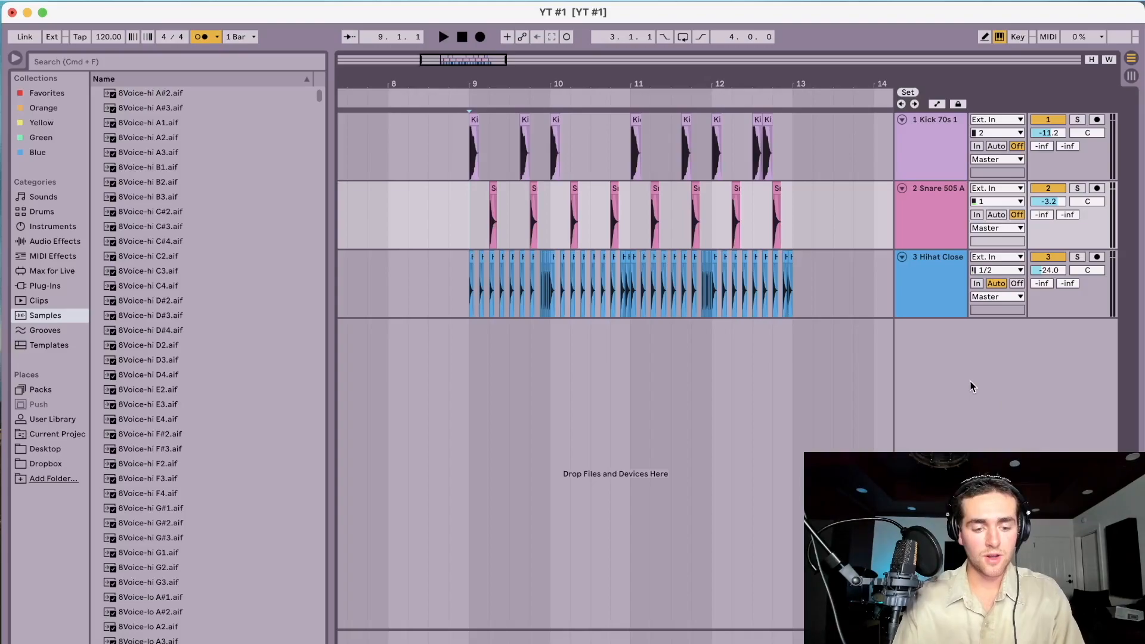
key("cmd+shift+t")
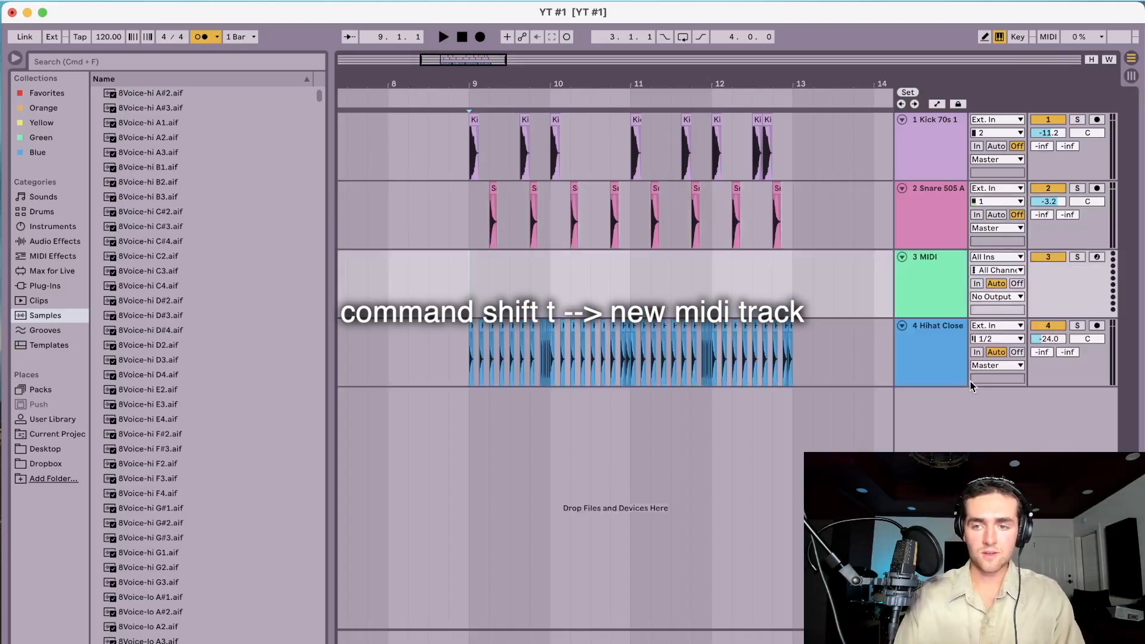
left_click_drag(933, 270, 925, 376)
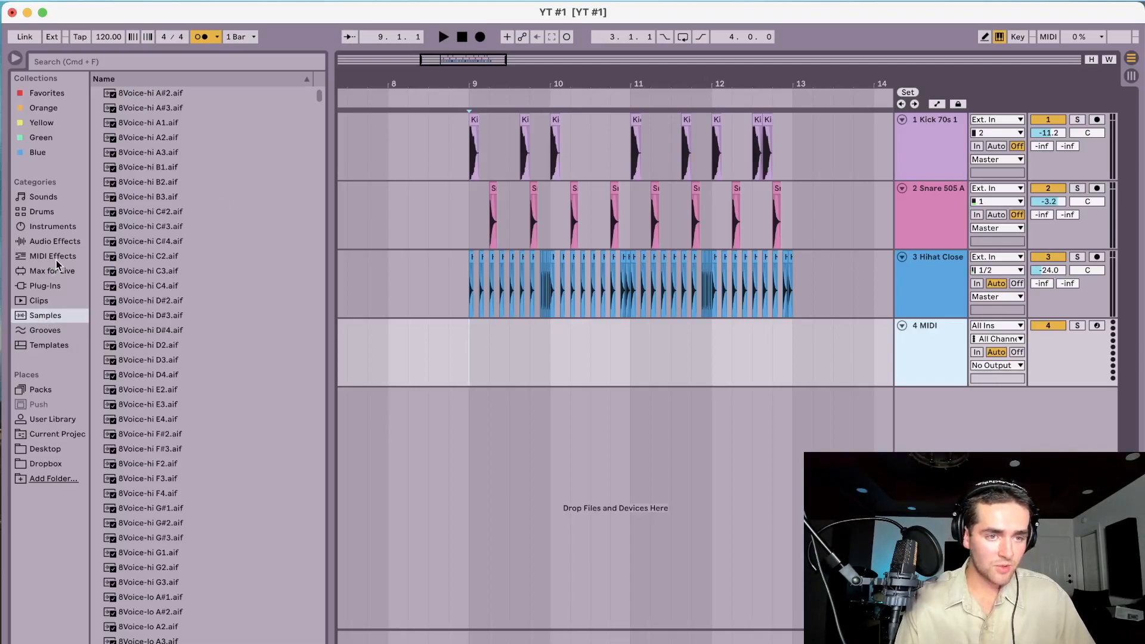
Search the instruments for "rhodish" and load Drift's E-Piano Rhodish preset onto the new MIDI track
left_click(40, 229)
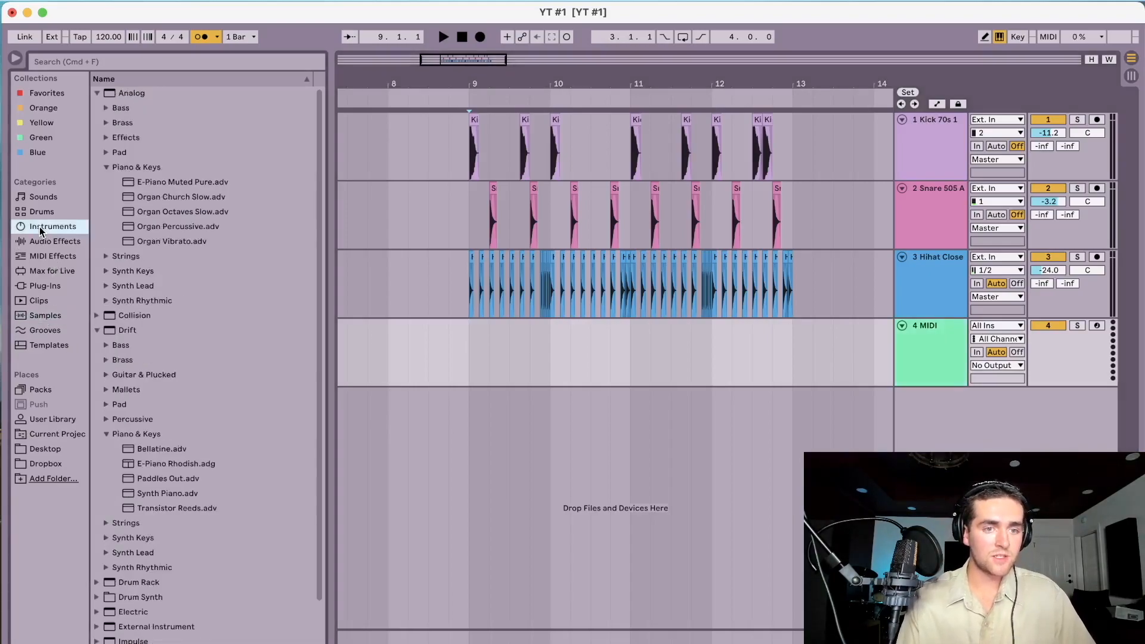
left_click(106, 108)
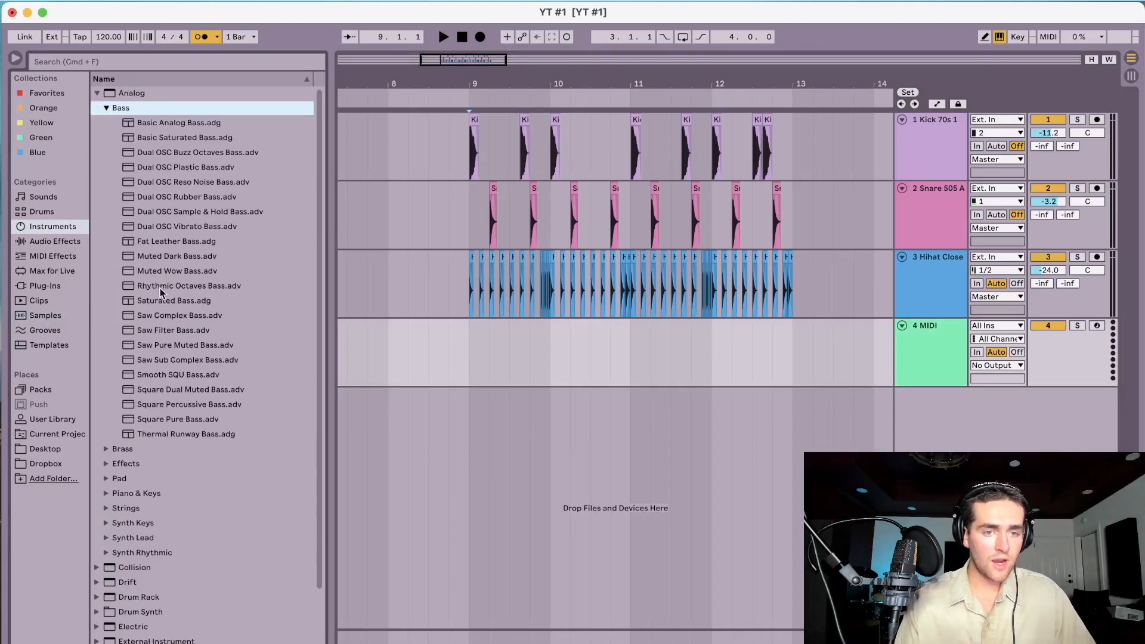
left_click(119, 448)
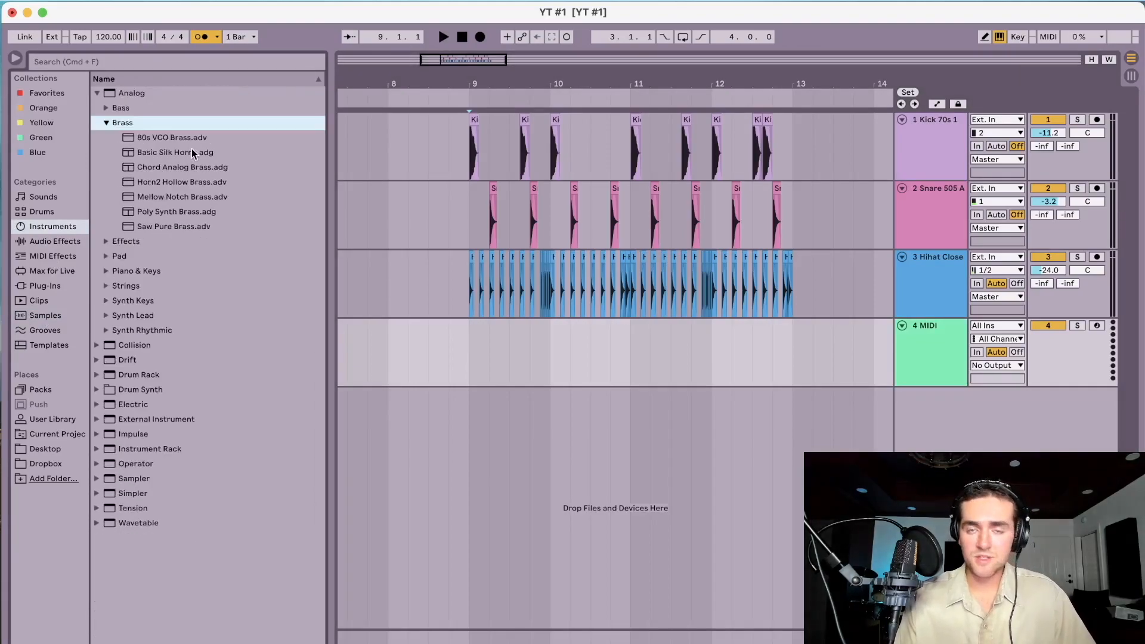
left_click(119, 62)
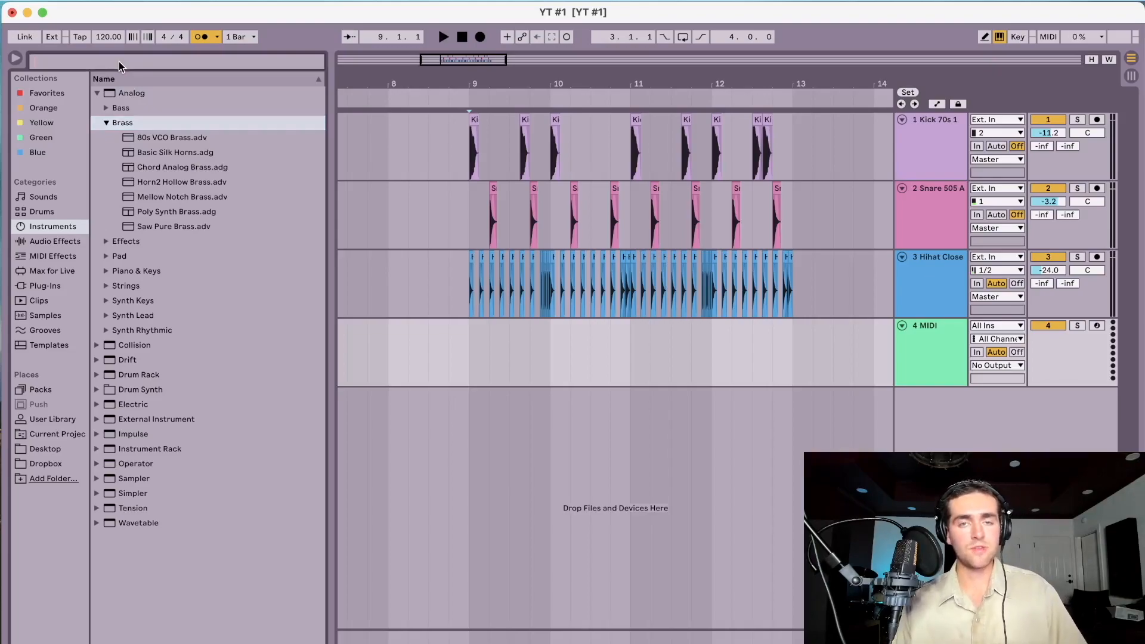
type("rhodish")
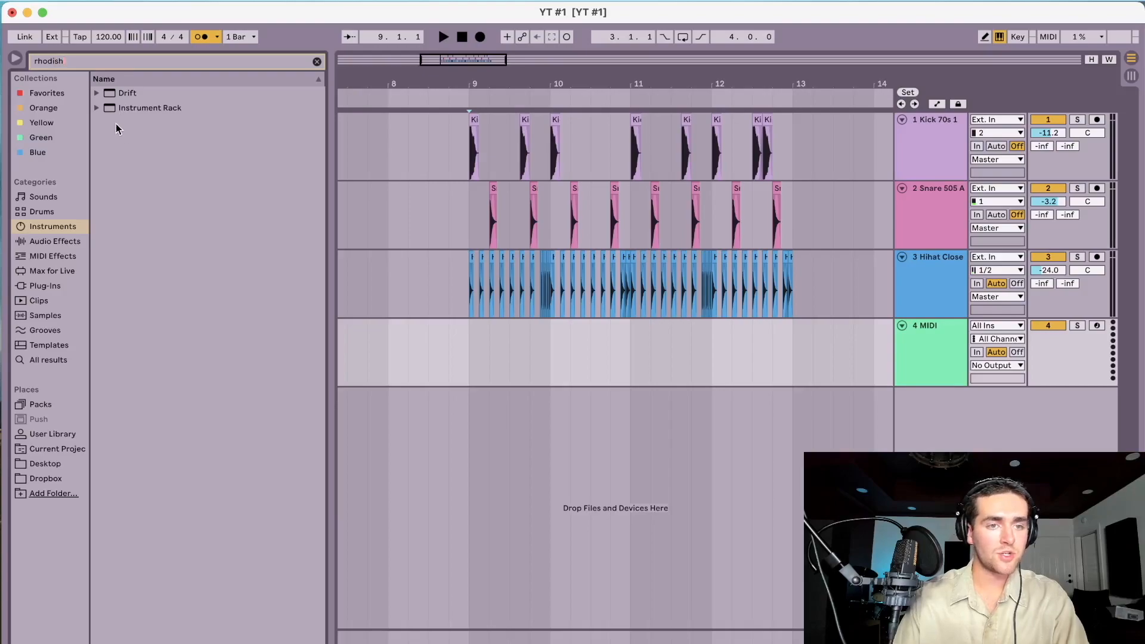
left_click(96, 94)
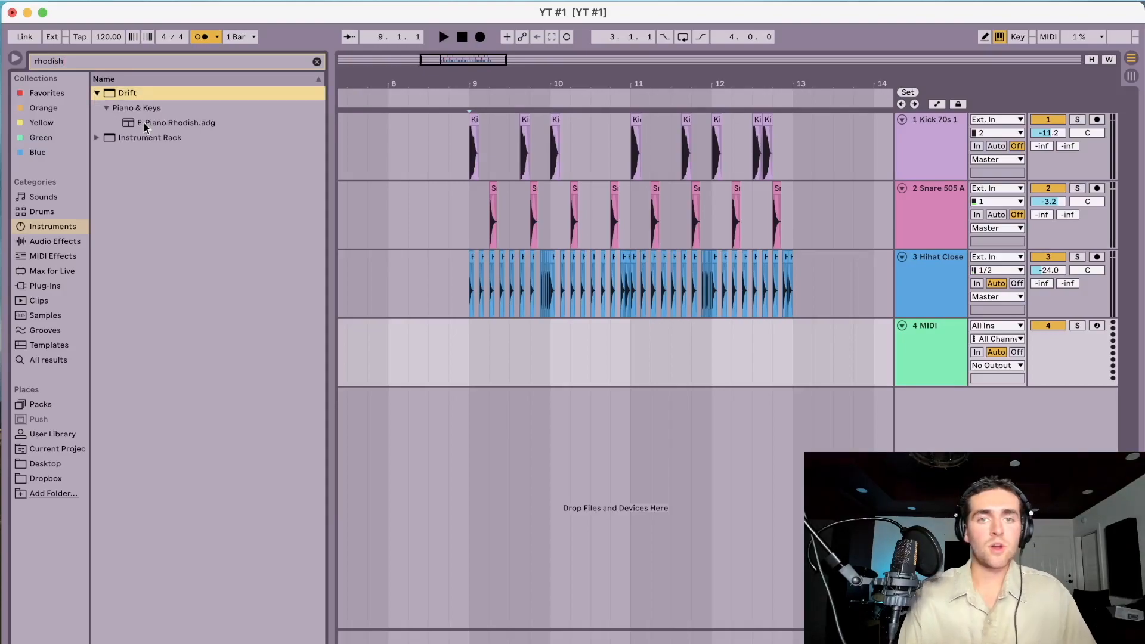
left_click_drag(143, 124, 471, 336)
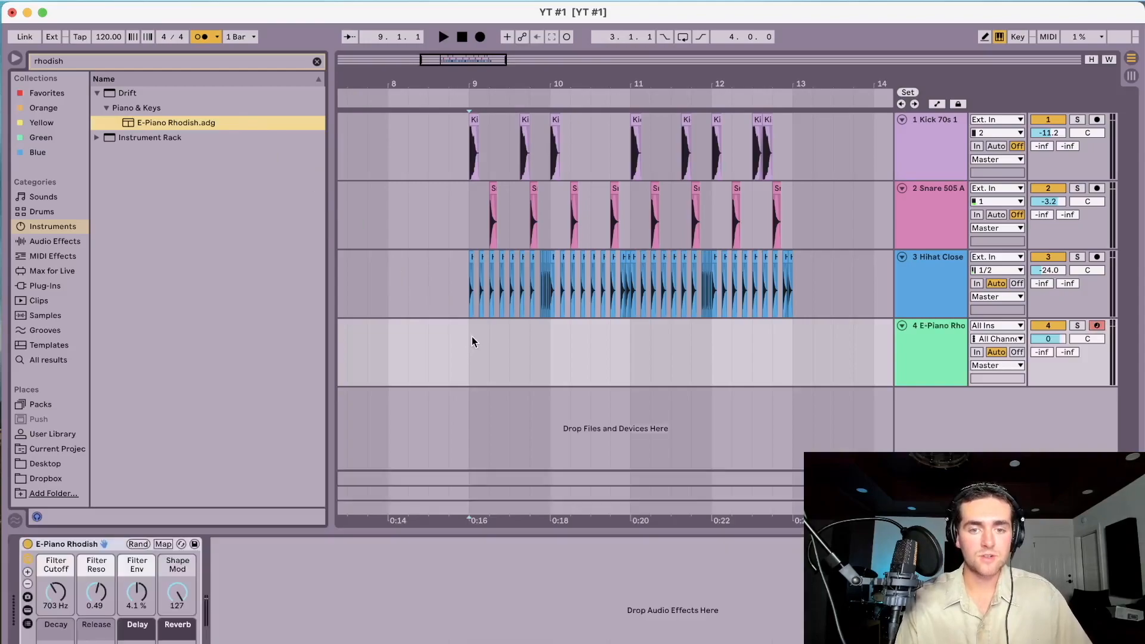
Insert an empty four-bar MIDI clip on the E-Piano track from bar 9 to bar 13
scroll(461, 342, "right", 1)
left_click_drag(460, 343, 775, 338)
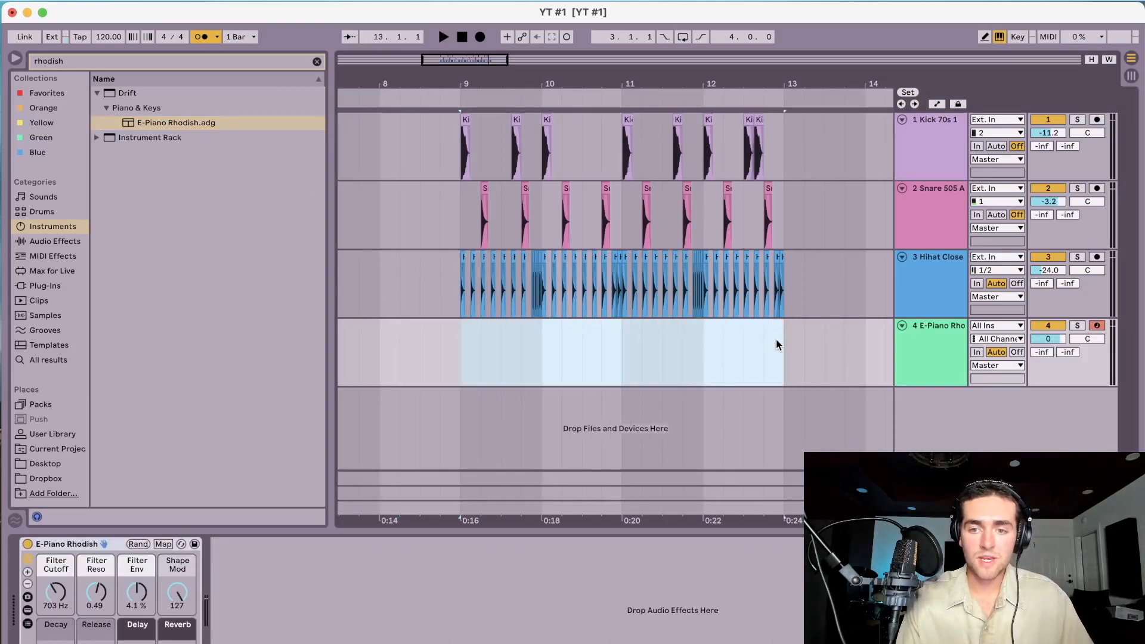
right_click(623, 351)
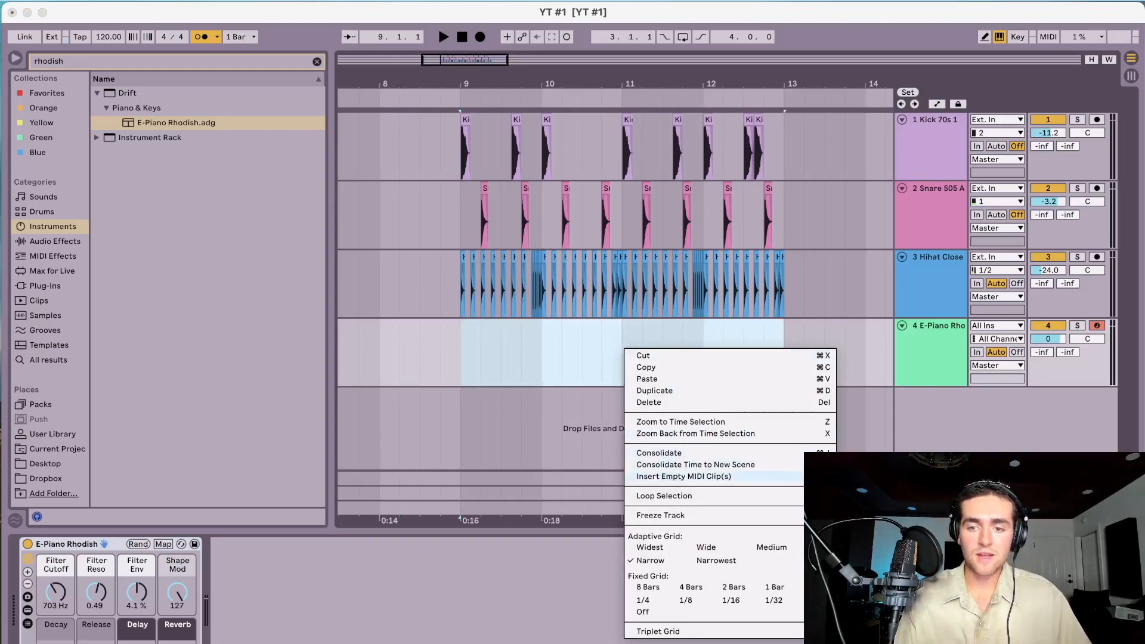
left_click(719, 477)
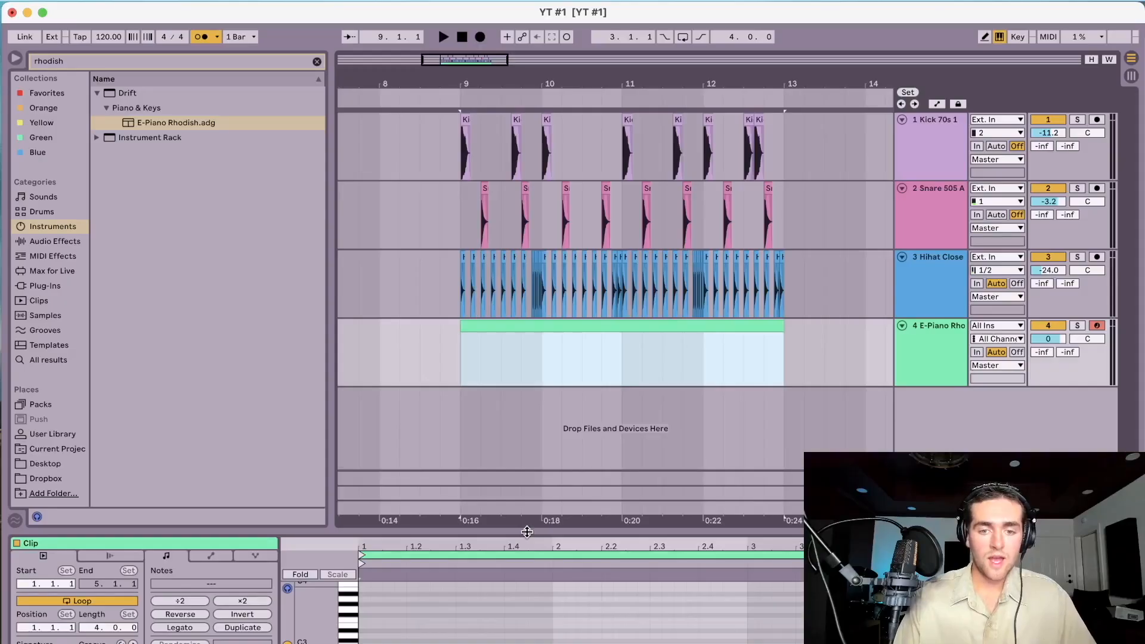
Enlarge the clip's note editor and place four short notes in bar 1: A2, E3, A#3 and C#3
left_click_drag(462, 367, 574, 0)
left_click_drag(568, 195, 563, 114)
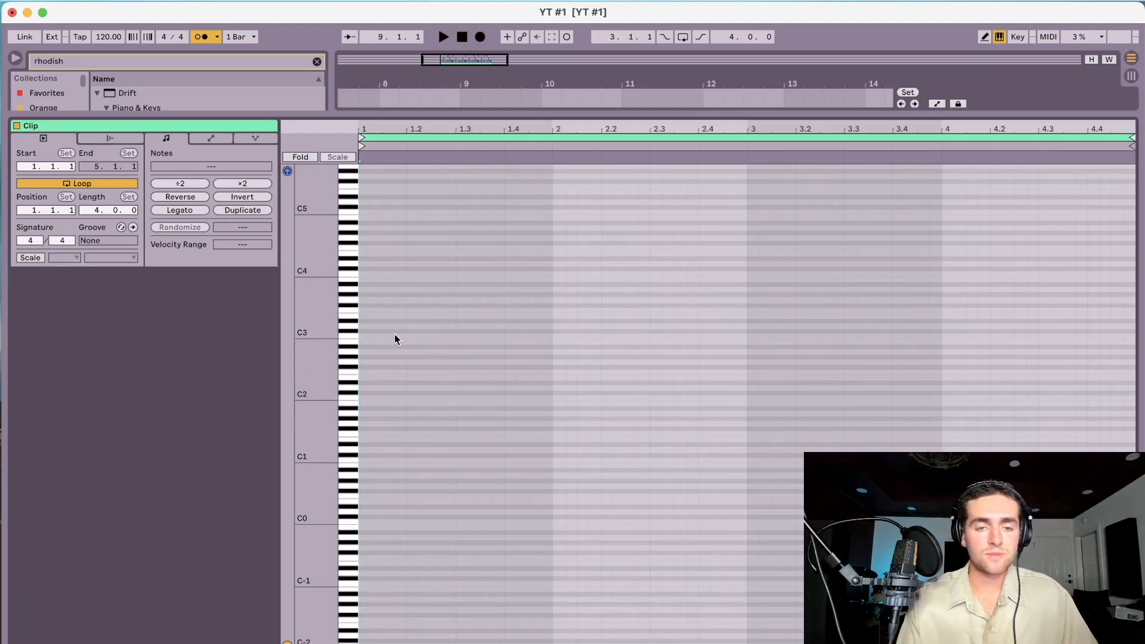
double_click(388, 351)
double_click(498, 284)
double_click(449, 316)
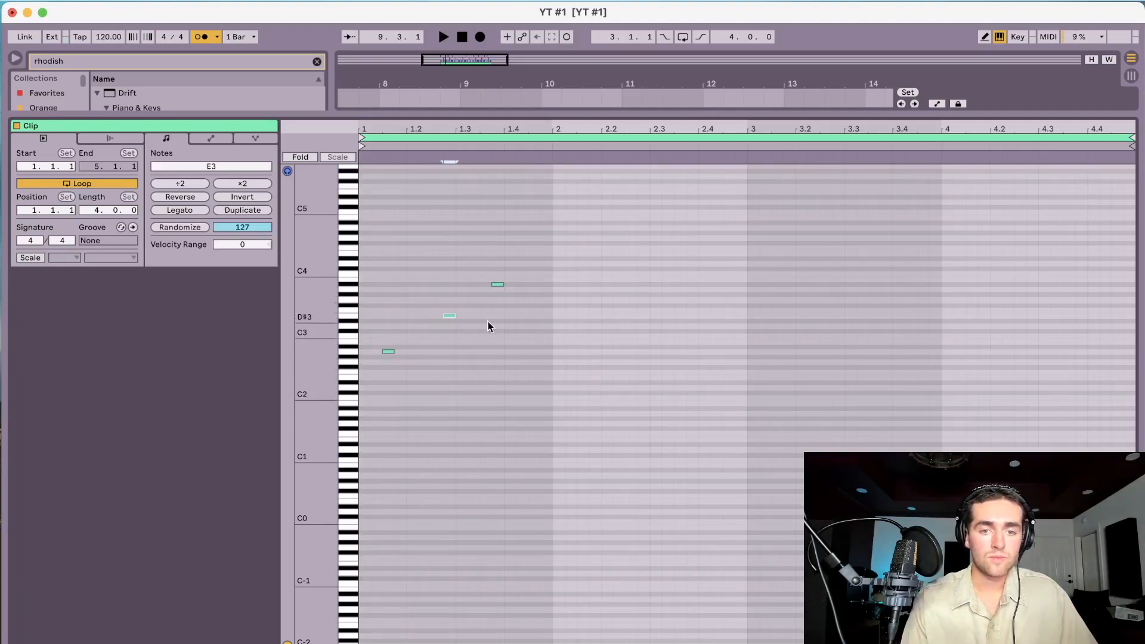
double_click(522, 331)
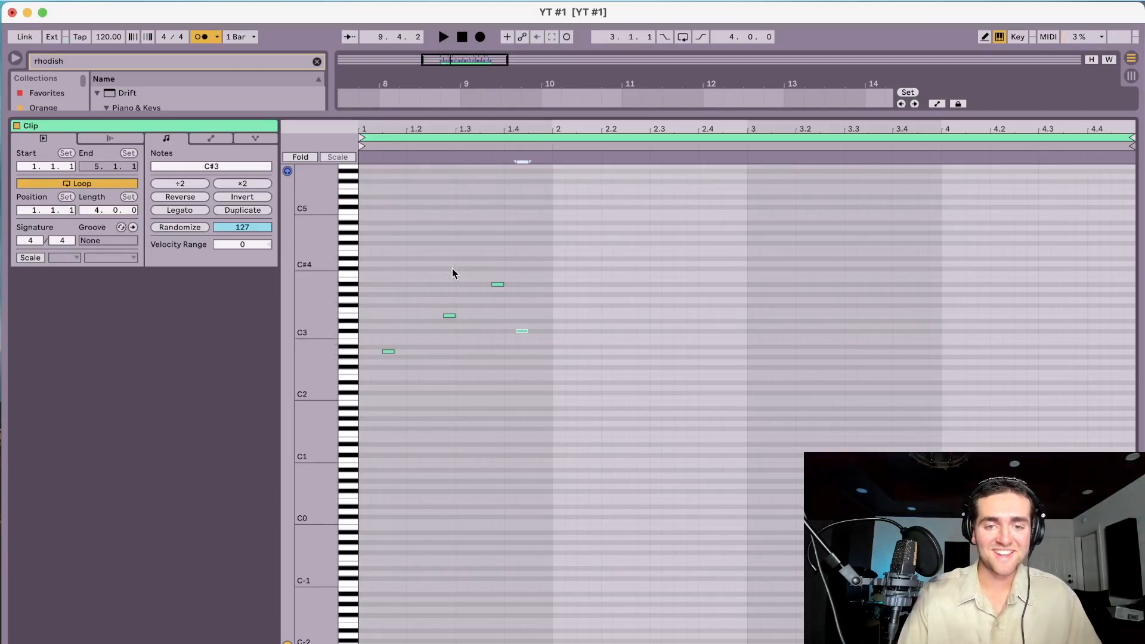
scroll(456, 267, "up", 1)
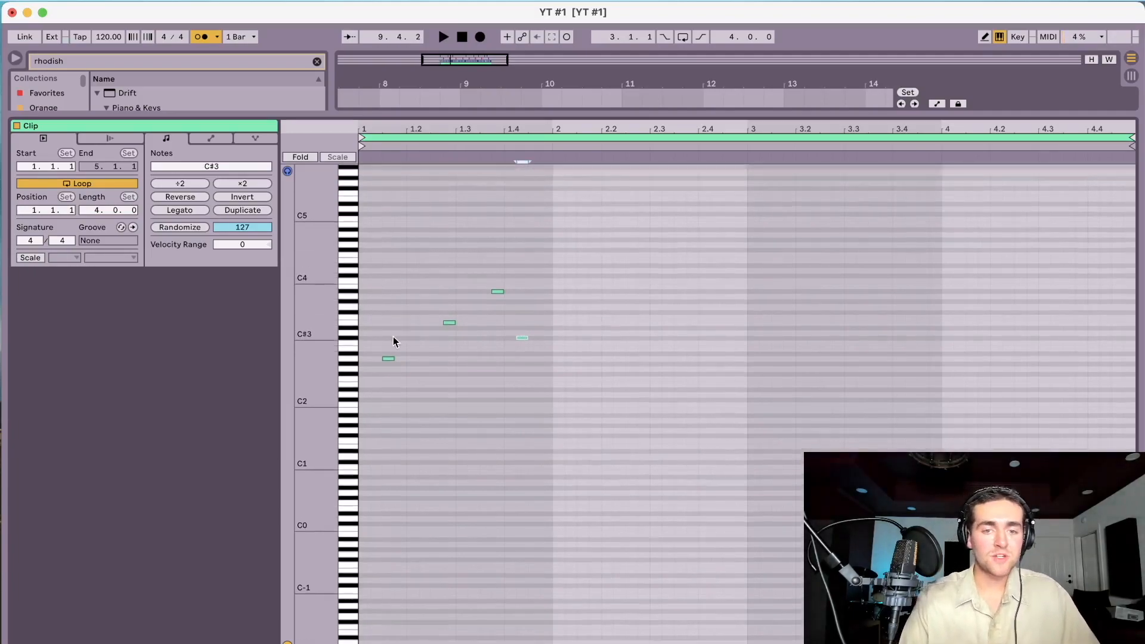
Lengthen the A2 note to about one and a half beats and nudge it along the grid to start at 1.1.3
left_click_drag(394, 358, 456, 361)
key("Right")
key("Right")
key("Right")
key("Right")
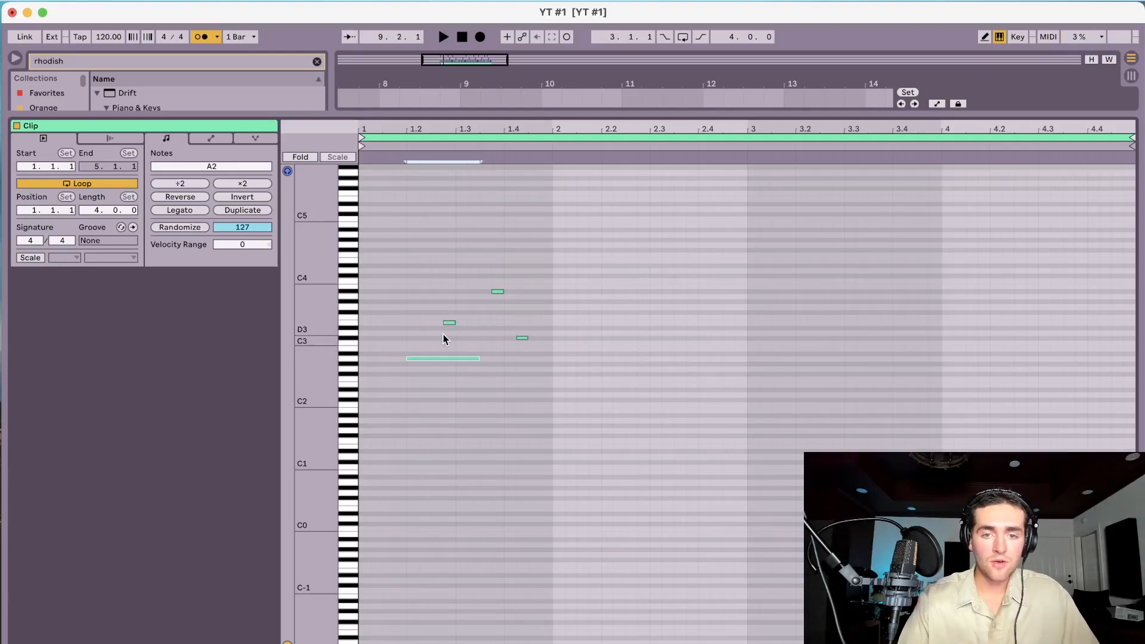
key("Left")
key("Left")
key("Left")
key("Left")
key("Left")
key("Right")
key("Right")
key("Right")
key("Left")
key("Left")
key("Left")
key("Right")
key("Right")
key("Right")
key("Left")
key("Left")
Transpose the lengthened note down in semitones to F#2
key("Up")
key("Up")
key("Up")
key("Down")
key("Down")
key("Down")
key("Down")
key("Down")
key("Down")
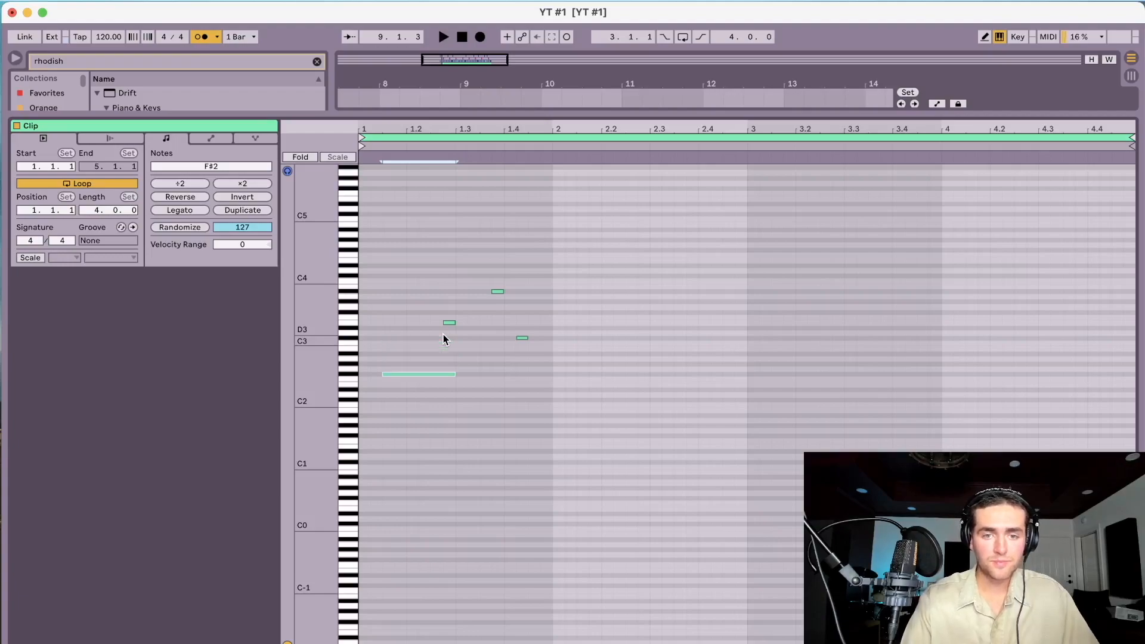
Select all notes in the clip and transpose them up one octave, followed by two octaves down, to F#1–A#2
left_click(380, 241)
left_click_drag(379, 238, 462, 416)
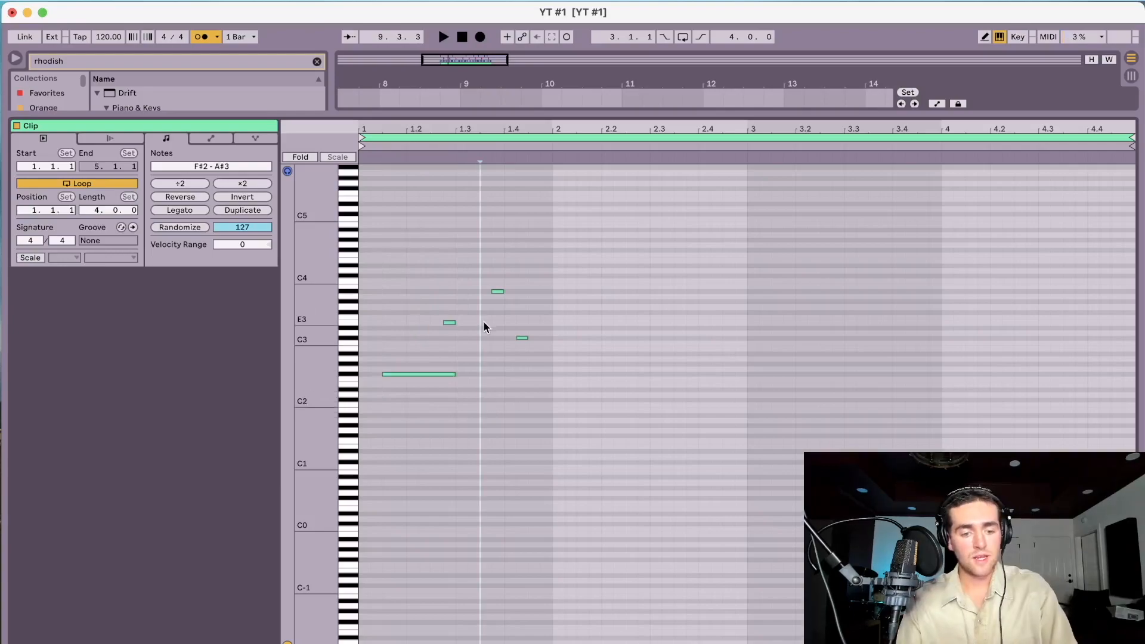
key("super+a")
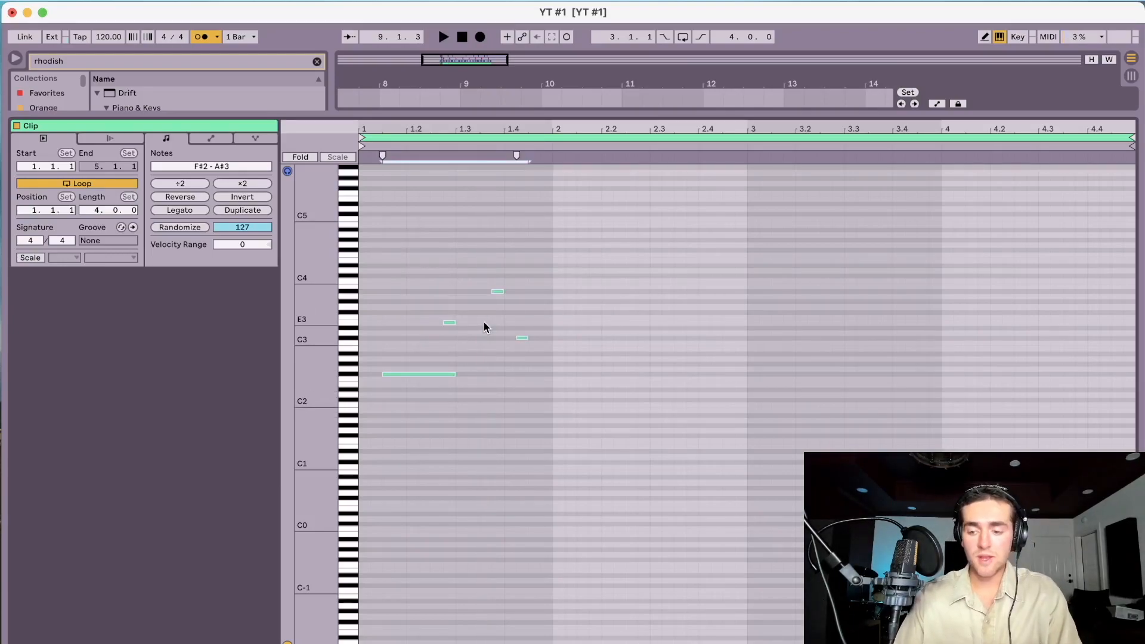
key("shift+Up")
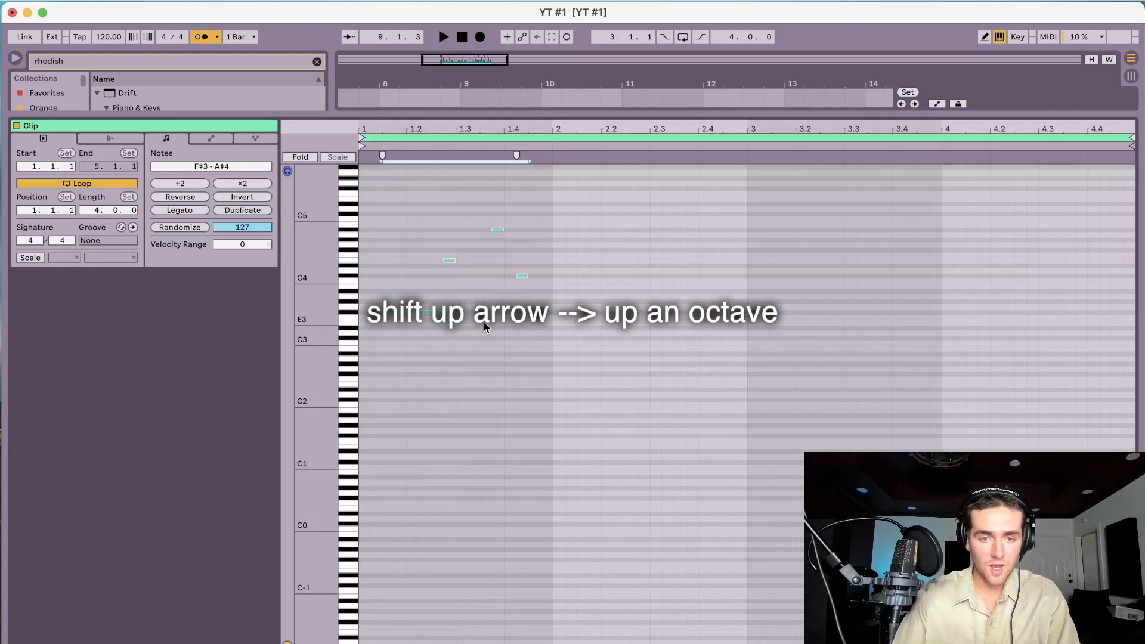
key("shift+Down")
key("shift+Down")
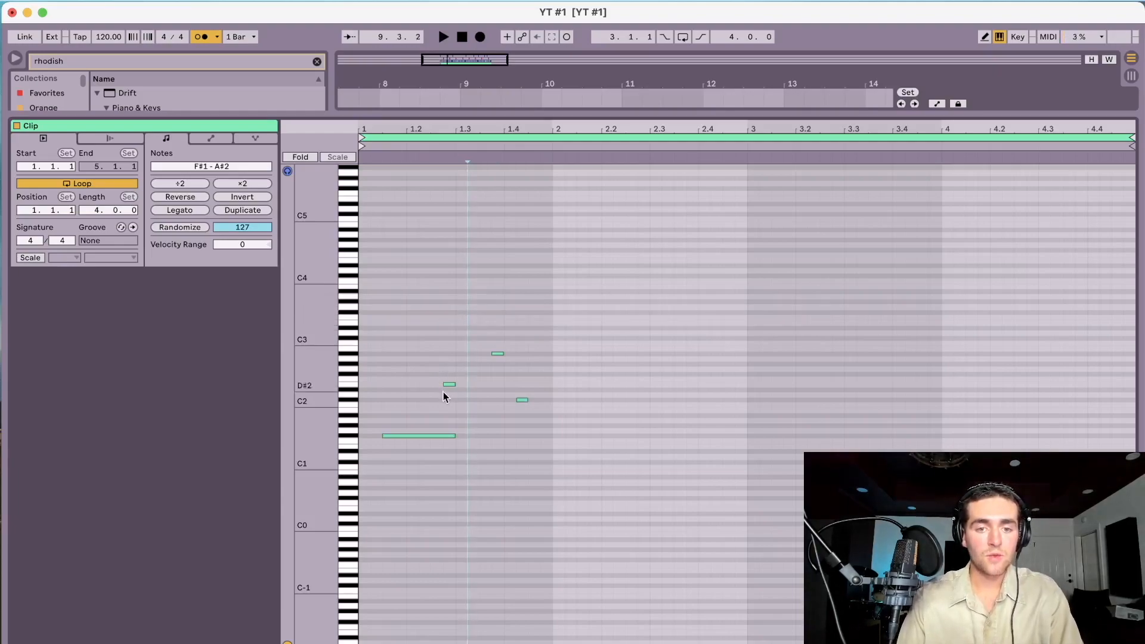
Fill the clip's first two bars with a note pattern spanning F#1 to A#3 and duplicate it into bars 3 and 4
mouse_move(449, 387)
left_mouse_down()
mouse_move(389, 384)
mouse_move(453, 384)
left_mouse_up()
key("space")
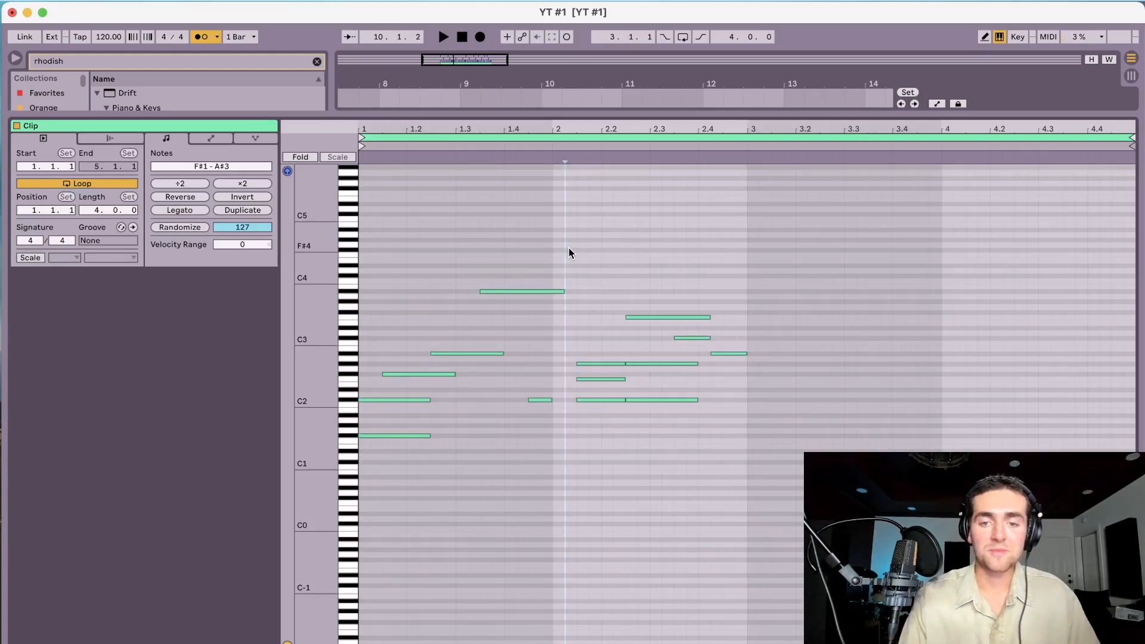
left_click(554, 235)
left_click_drag(363, 228, 727, 556)
key("super+d")
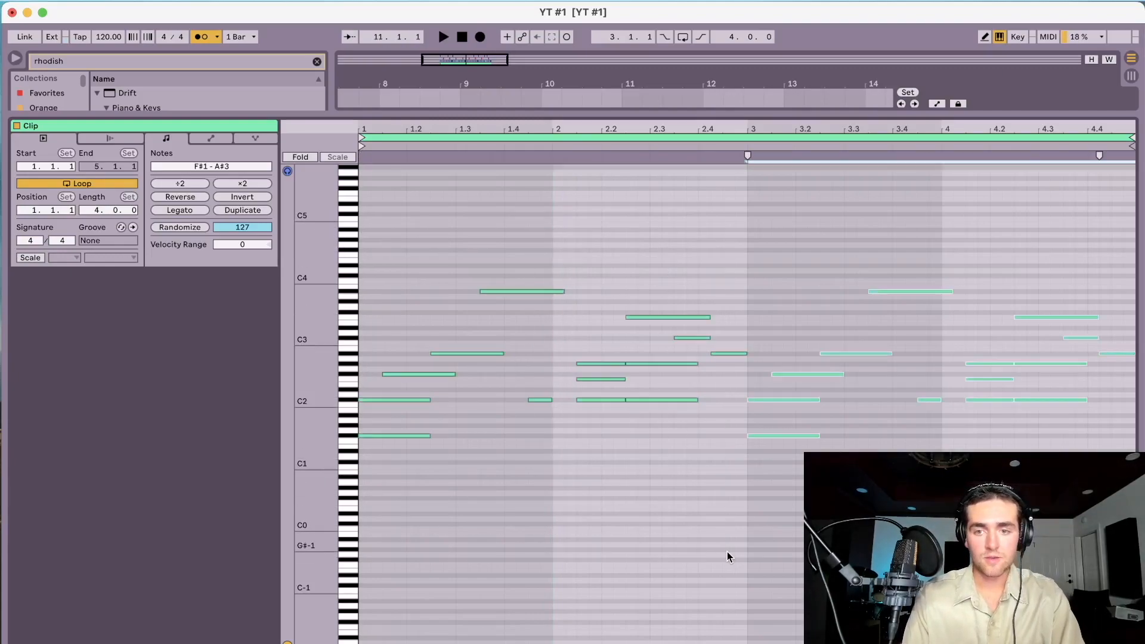
Play the beat with the piano part and return to the full arrangement with the E-Piano clip selected
scroll(727, 555, "down", 1)
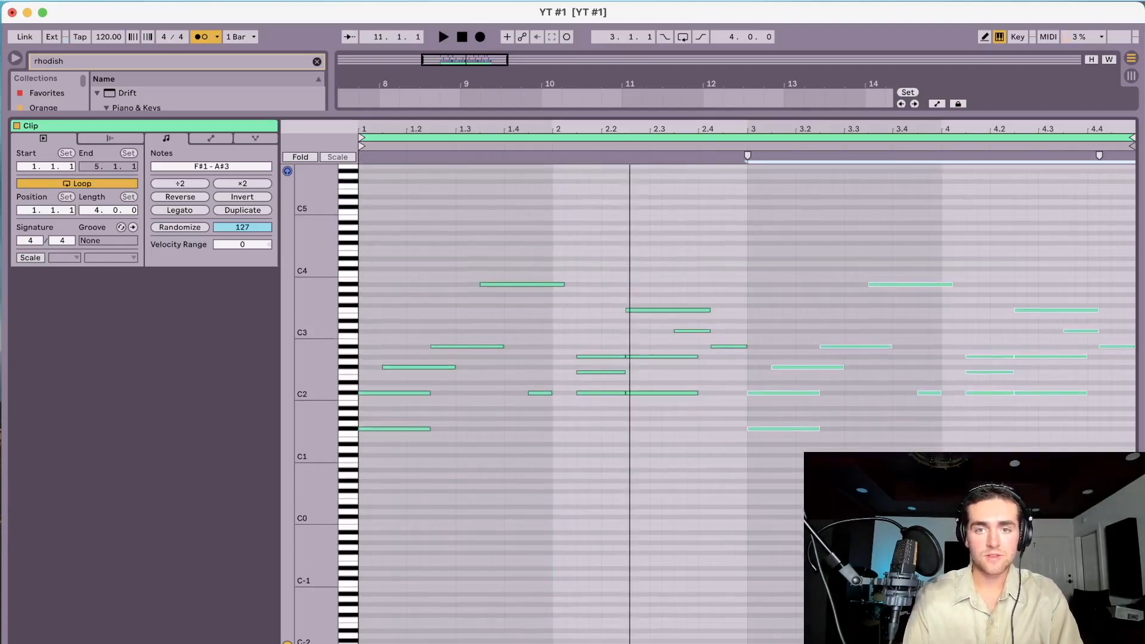
key("space")
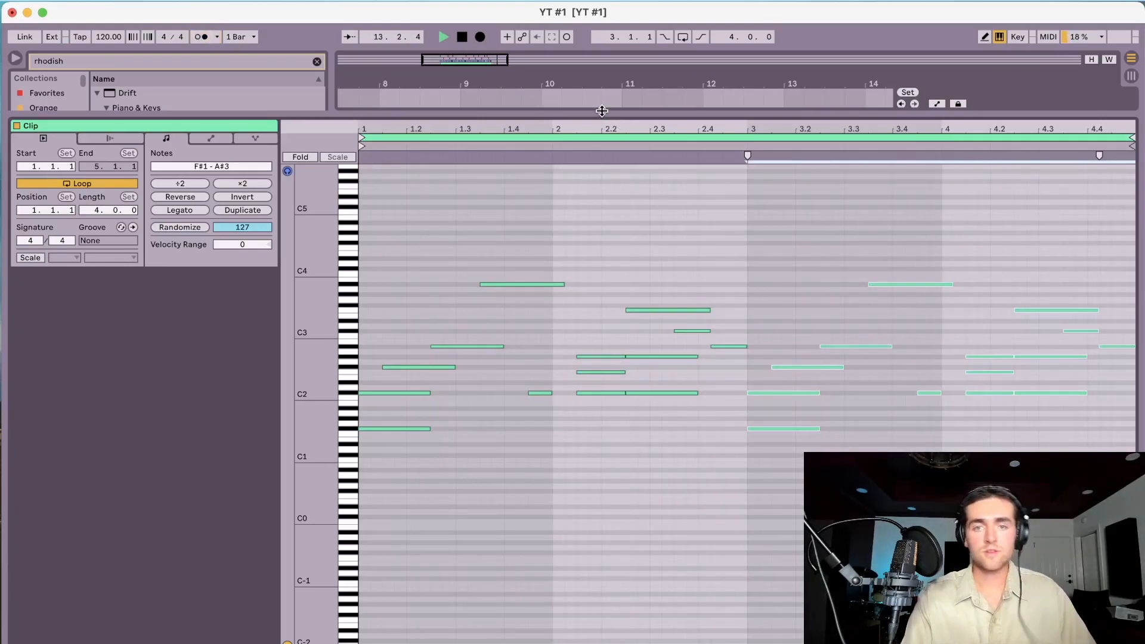
left_click_drag(602, 115, 498, 599)
key("space")
left_click(489, 326)
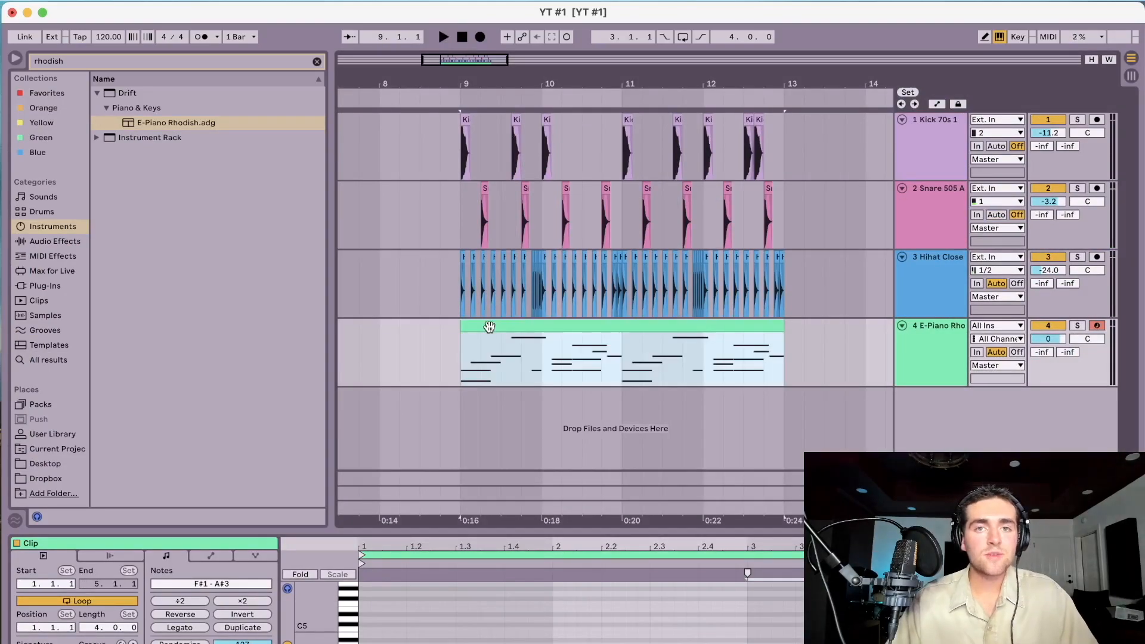